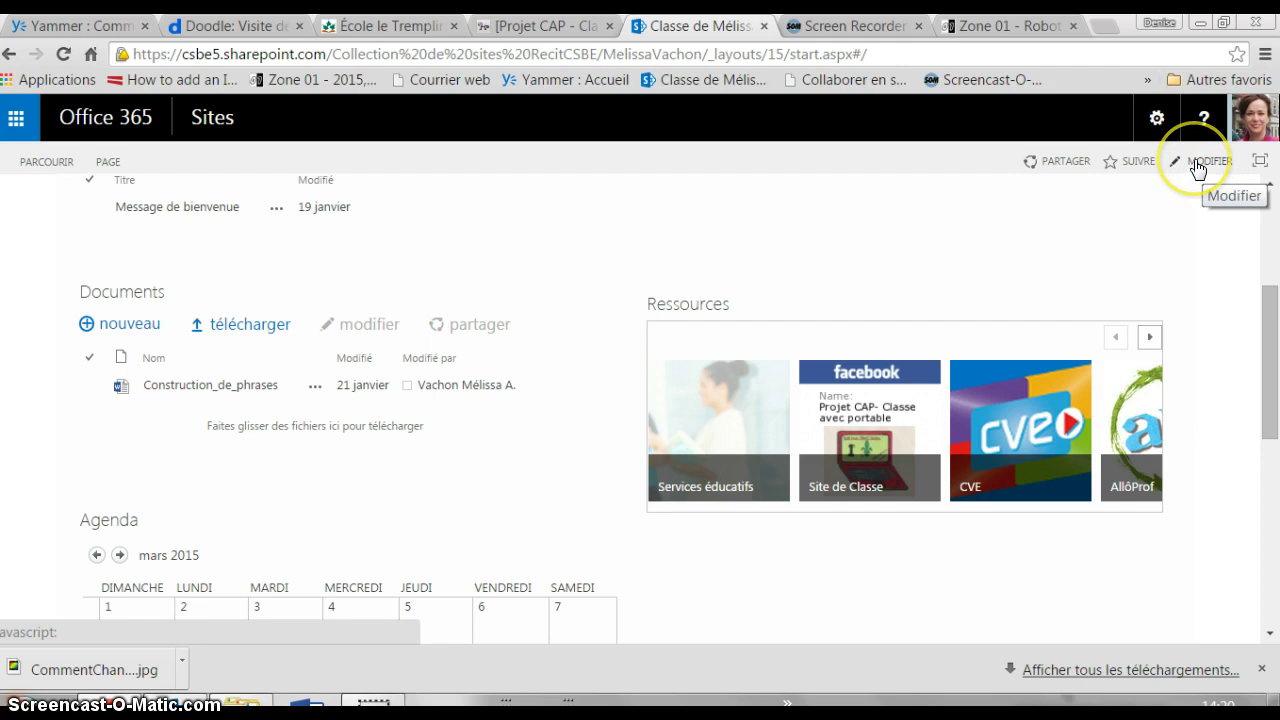
- Edit the class page, create a new item in its Ressources web part and title it Zone 01
click(1198, 166)
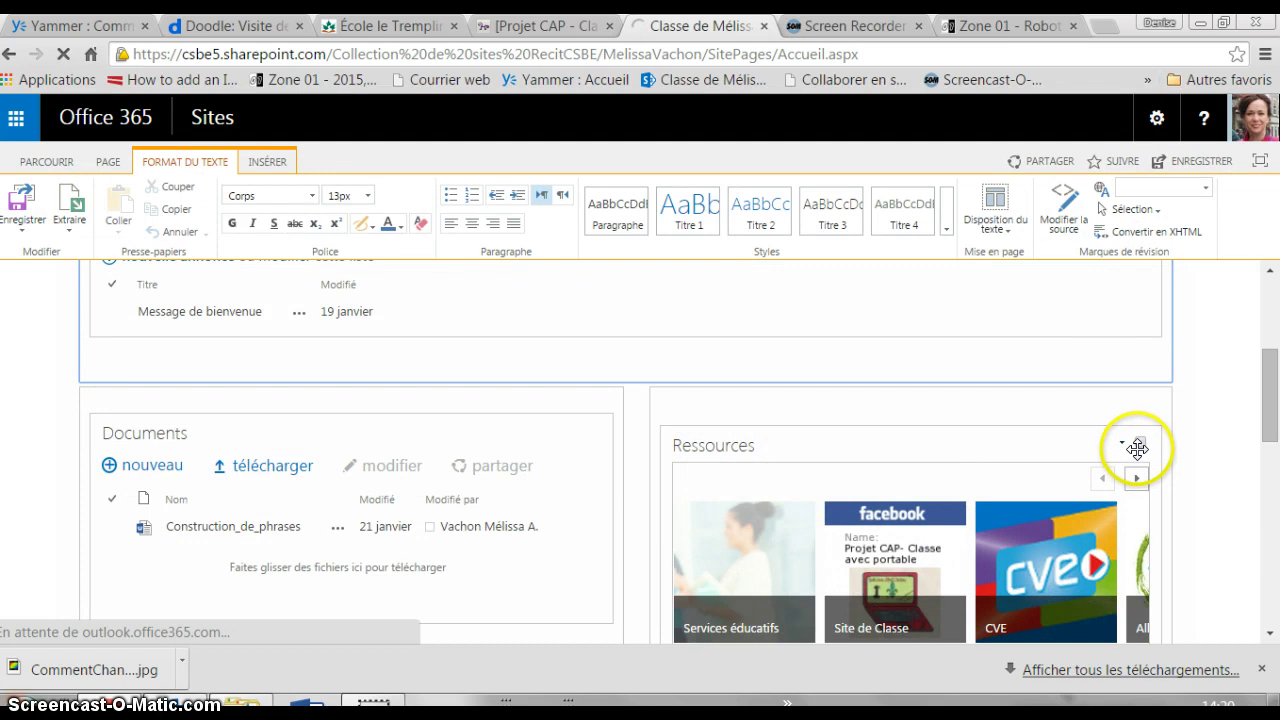
click(1140, 441)
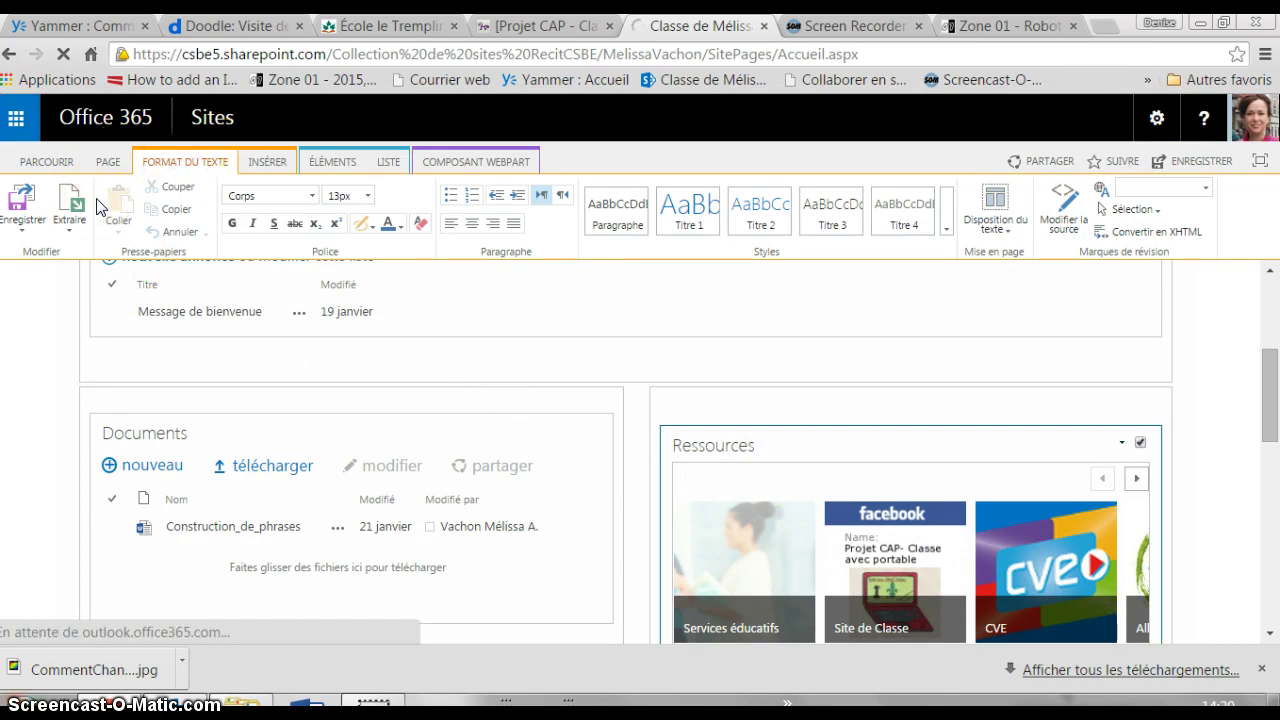
click(333, 165)
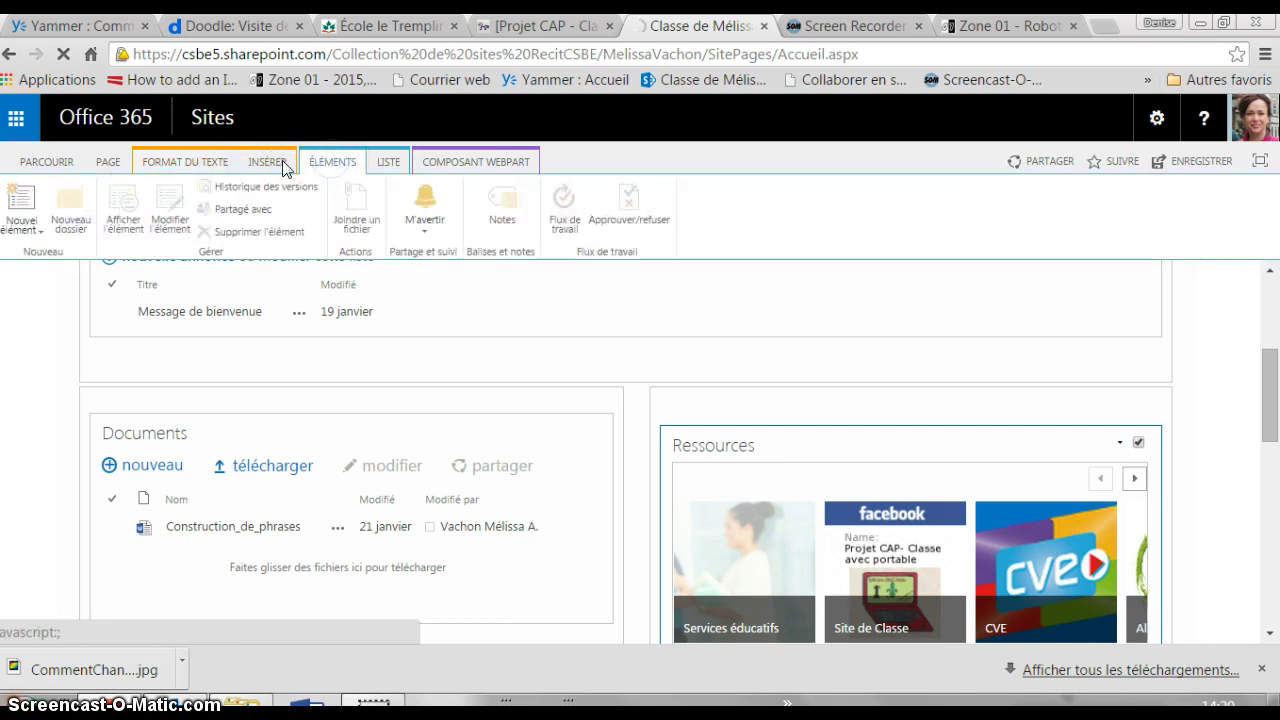
click(28, 205)
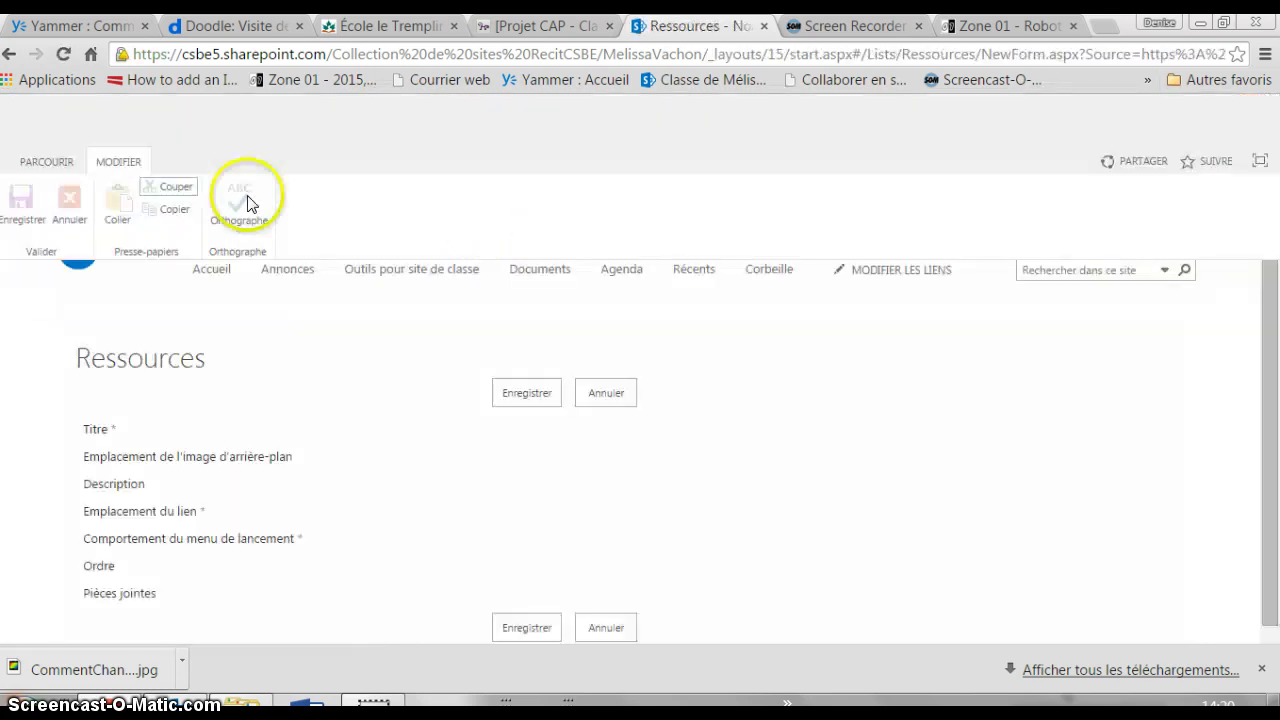
scroll(1020, 374, down, 1)
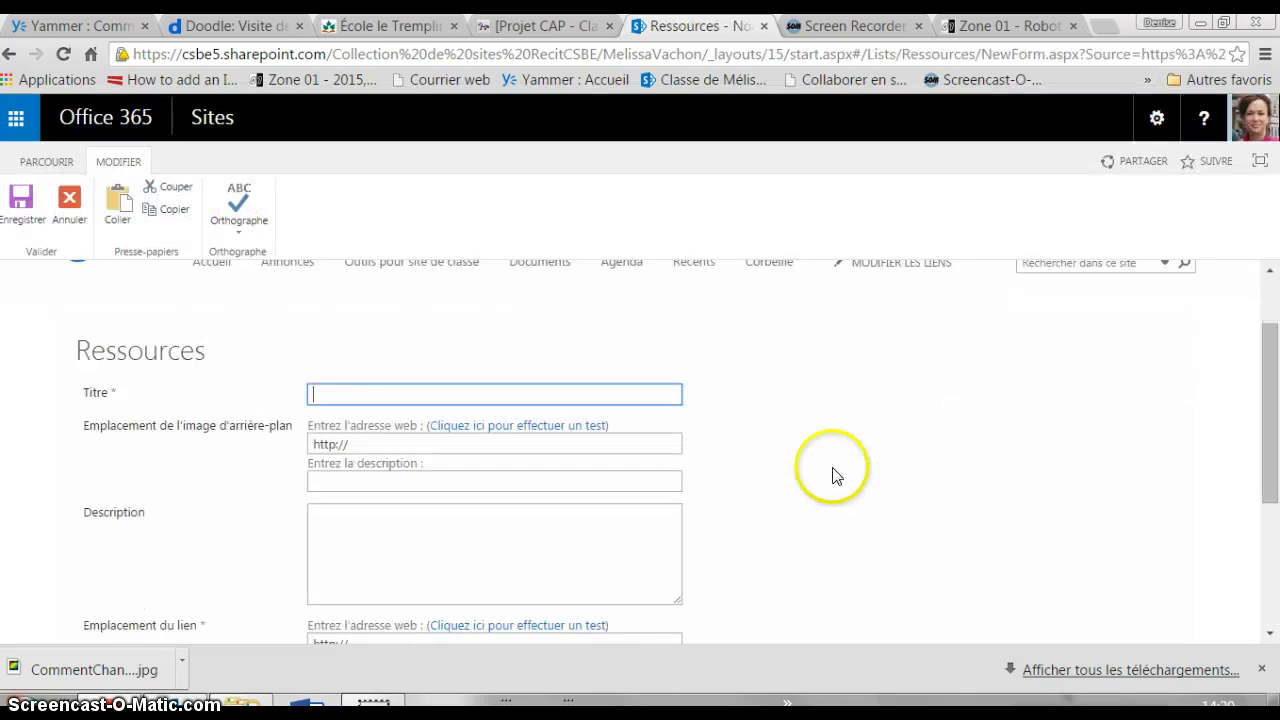
click(440, 391)
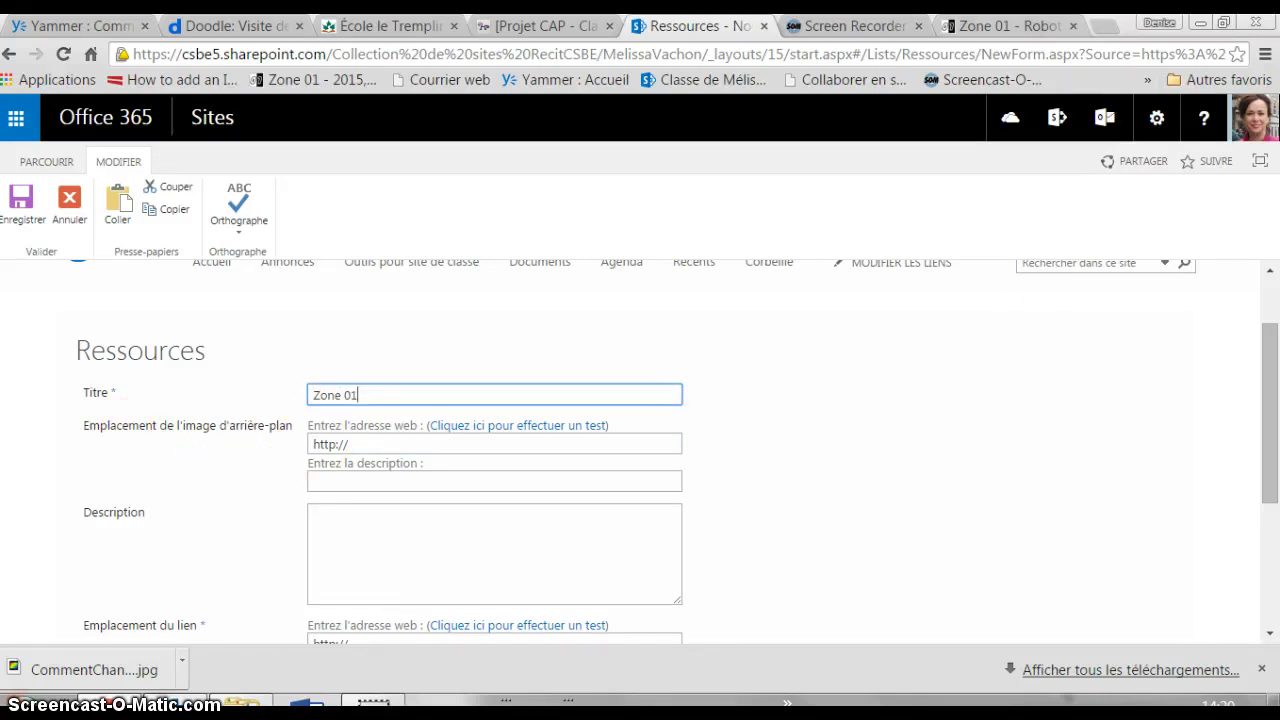
click(1003, 27)
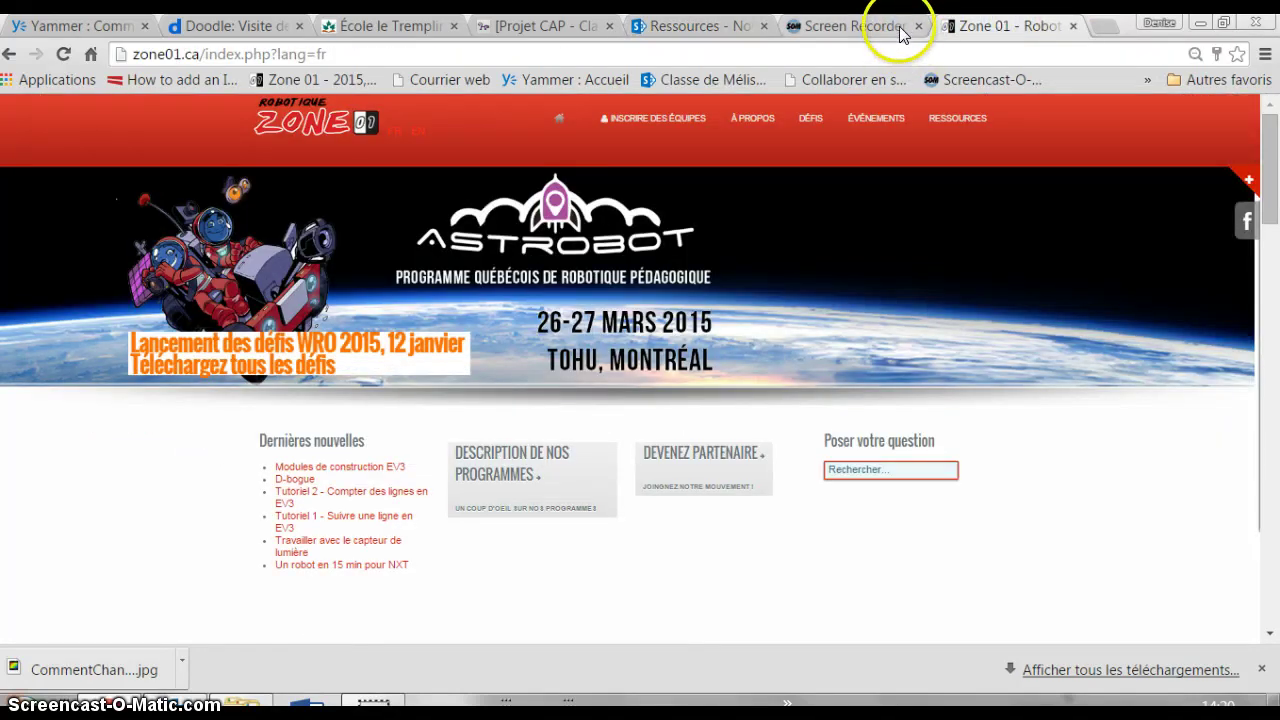
right_click(291, 125)
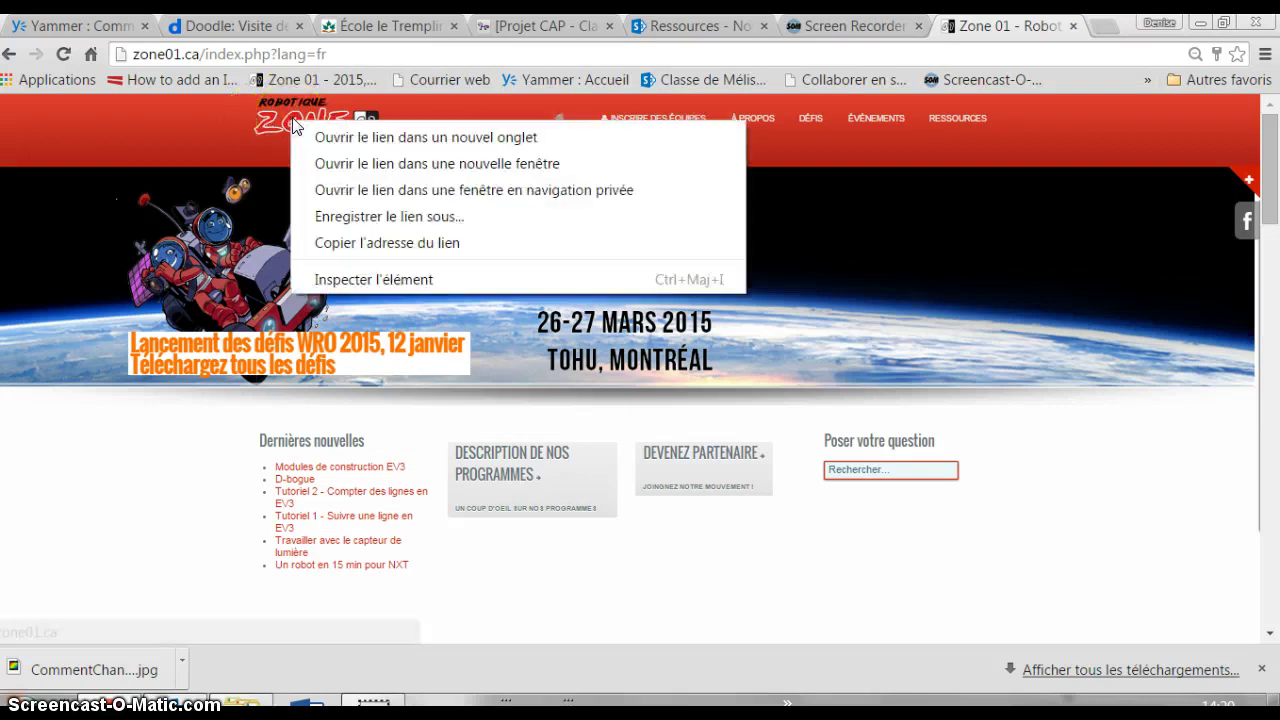
click(386, 244)
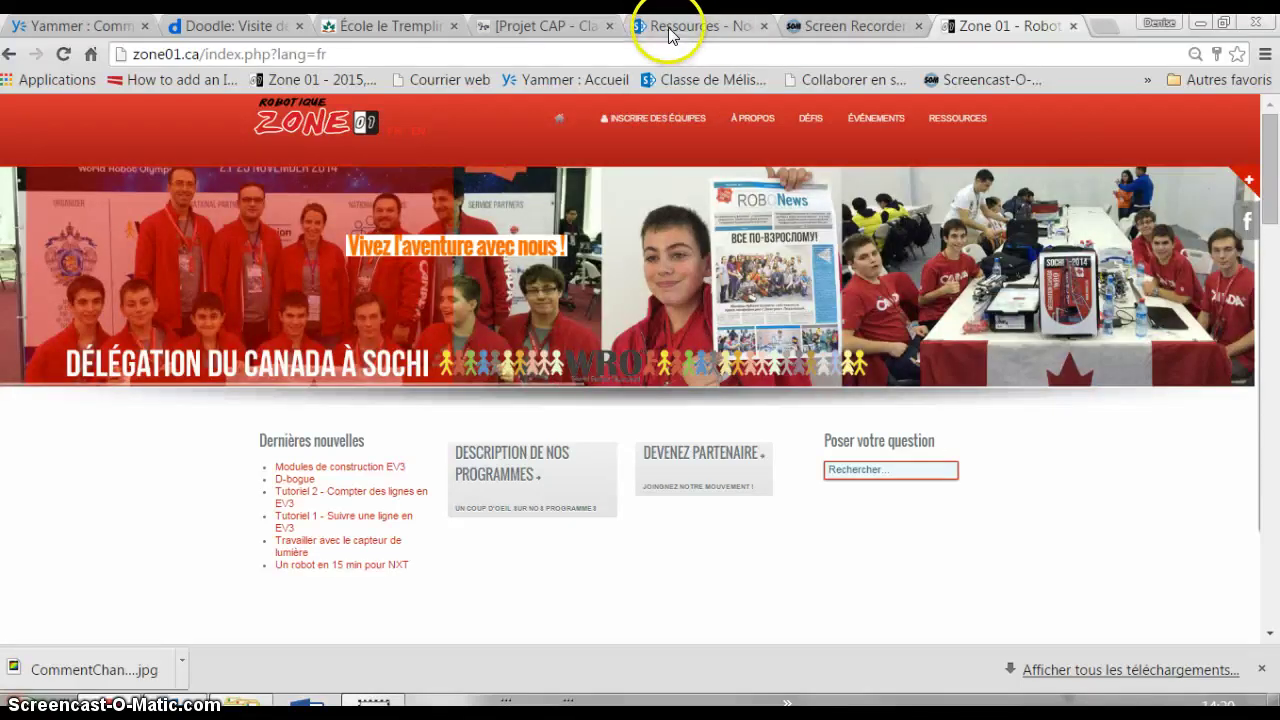
click(669, 35)
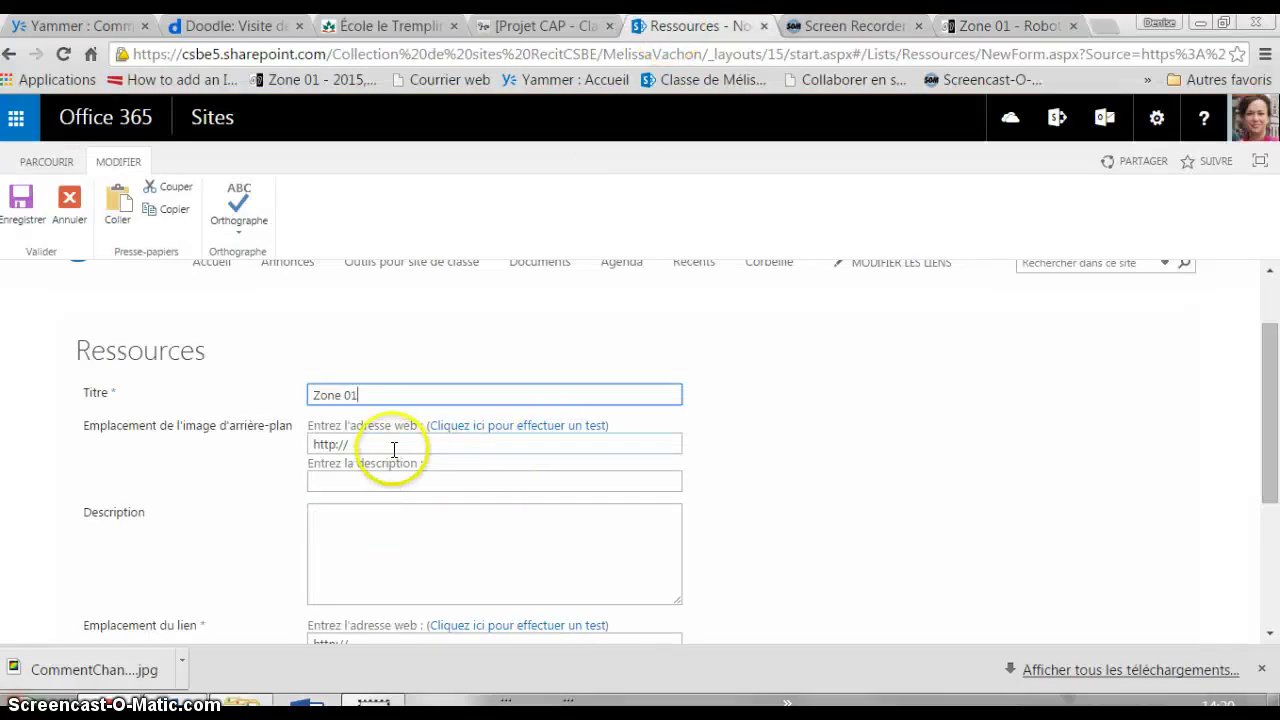
drag(391, 447, 130, 425)
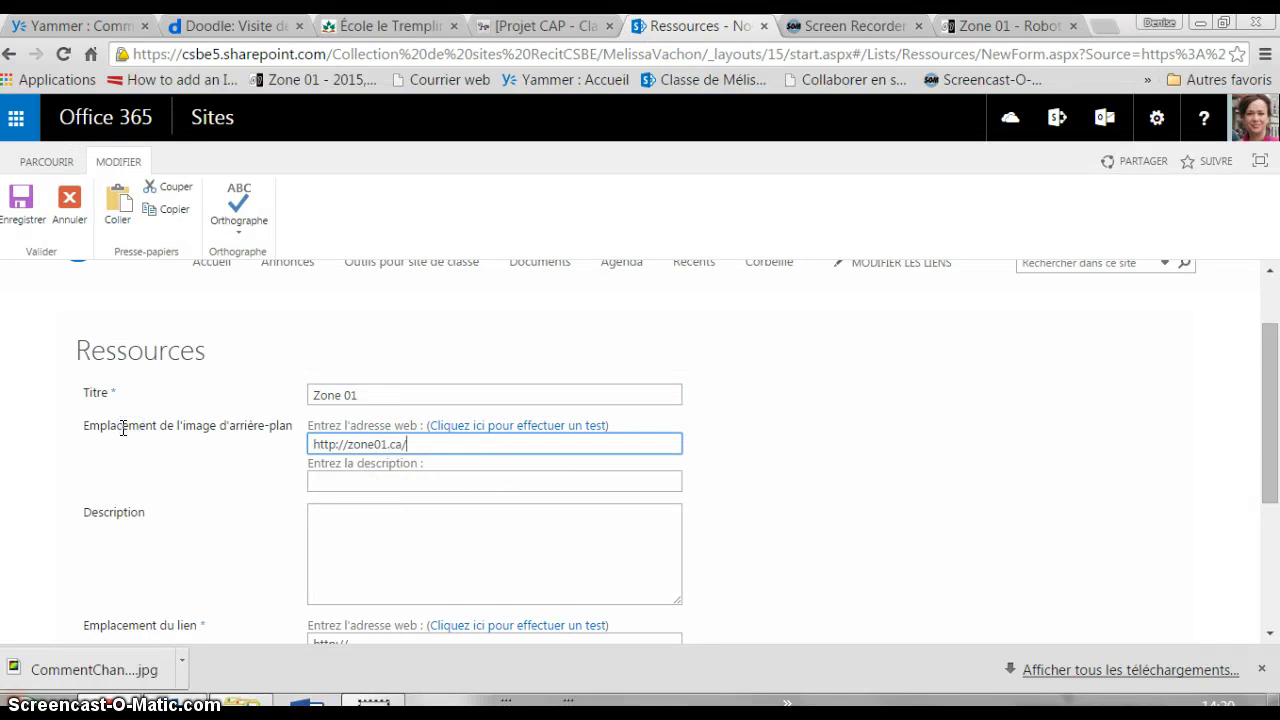
- Set the background image address to the URL of the Zone 01 site's Sochi delegation slideshow image, and test that link from the form
click(1003, 22)
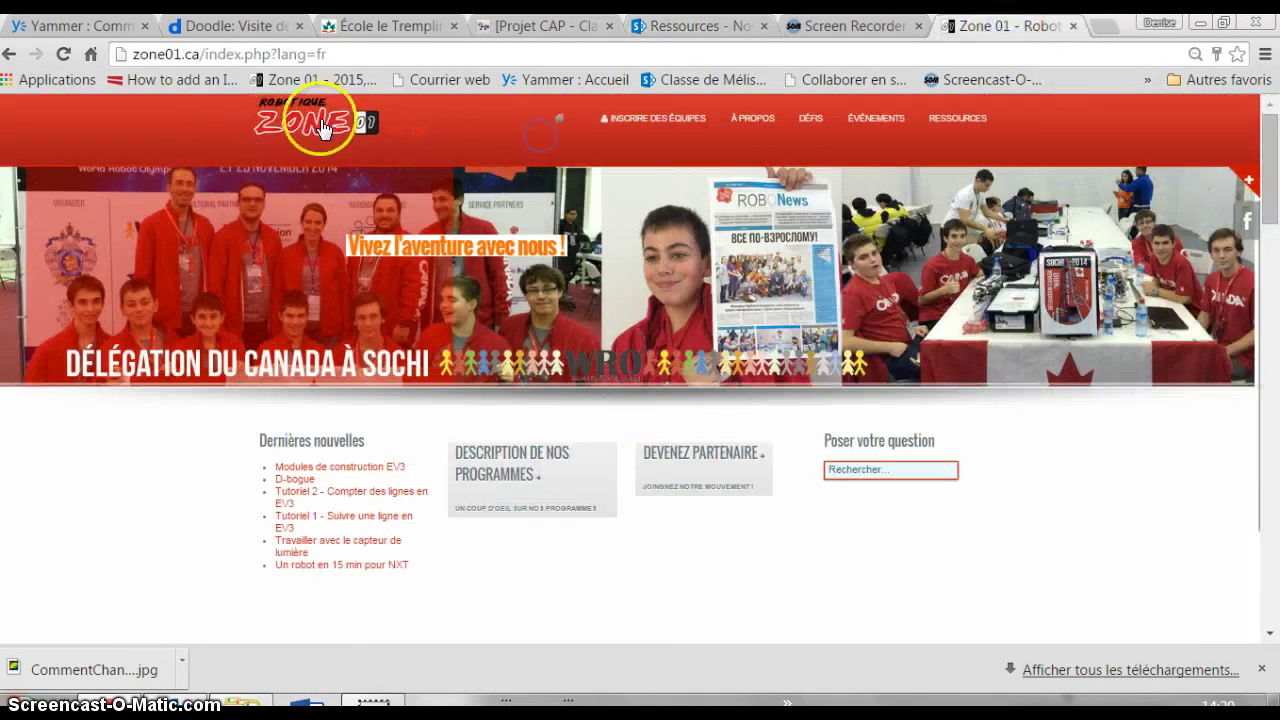
right_click(323, 128)
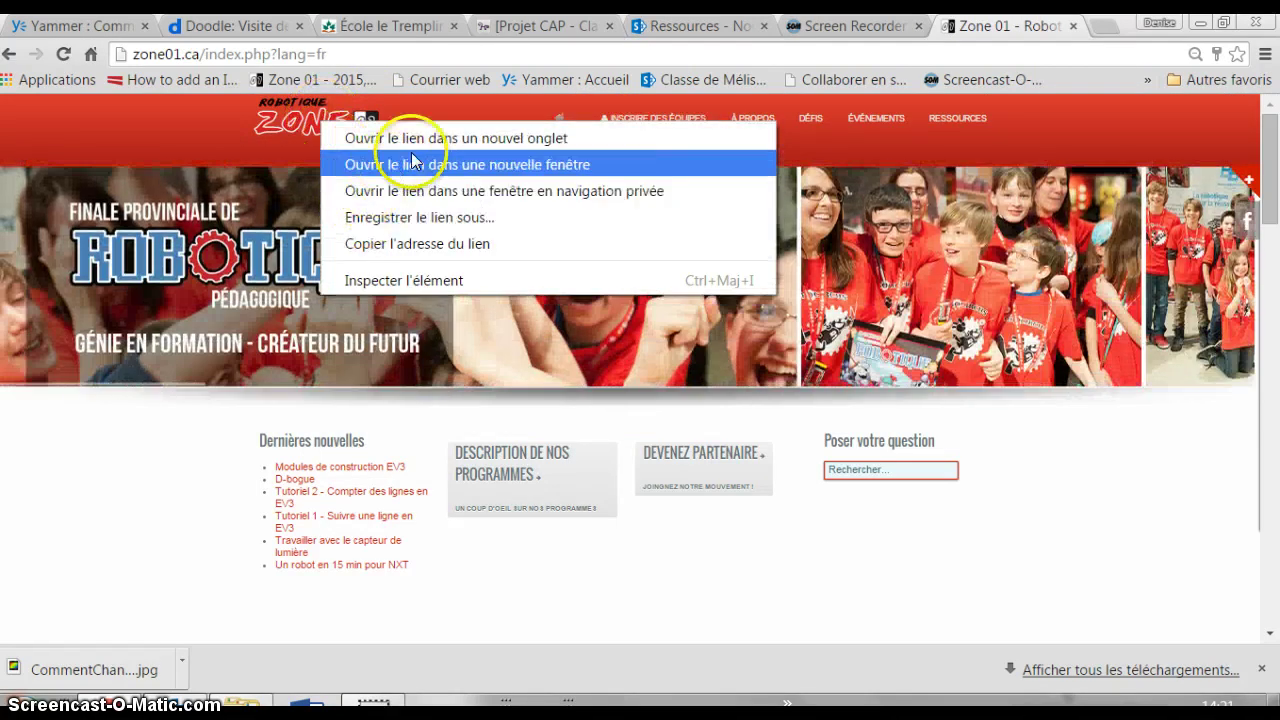
click(113, 120)
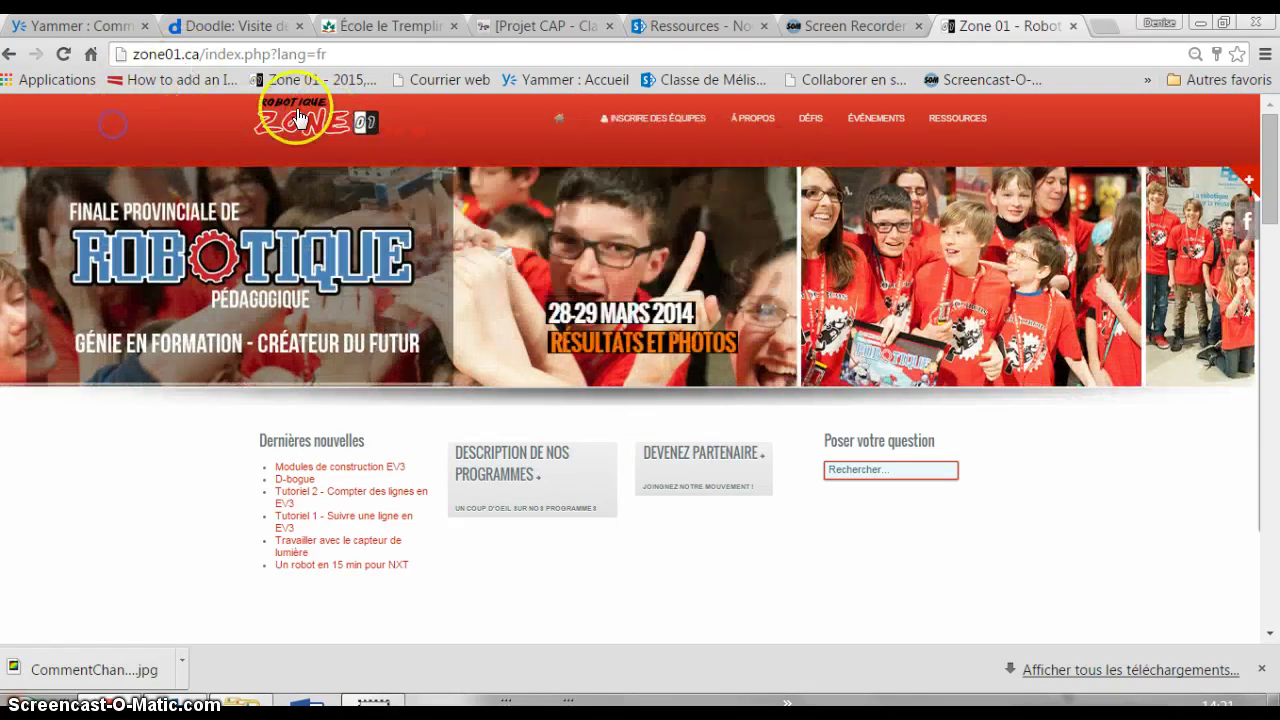
right_click(297, 117)
click(88, 284)
right_click(142, 250)
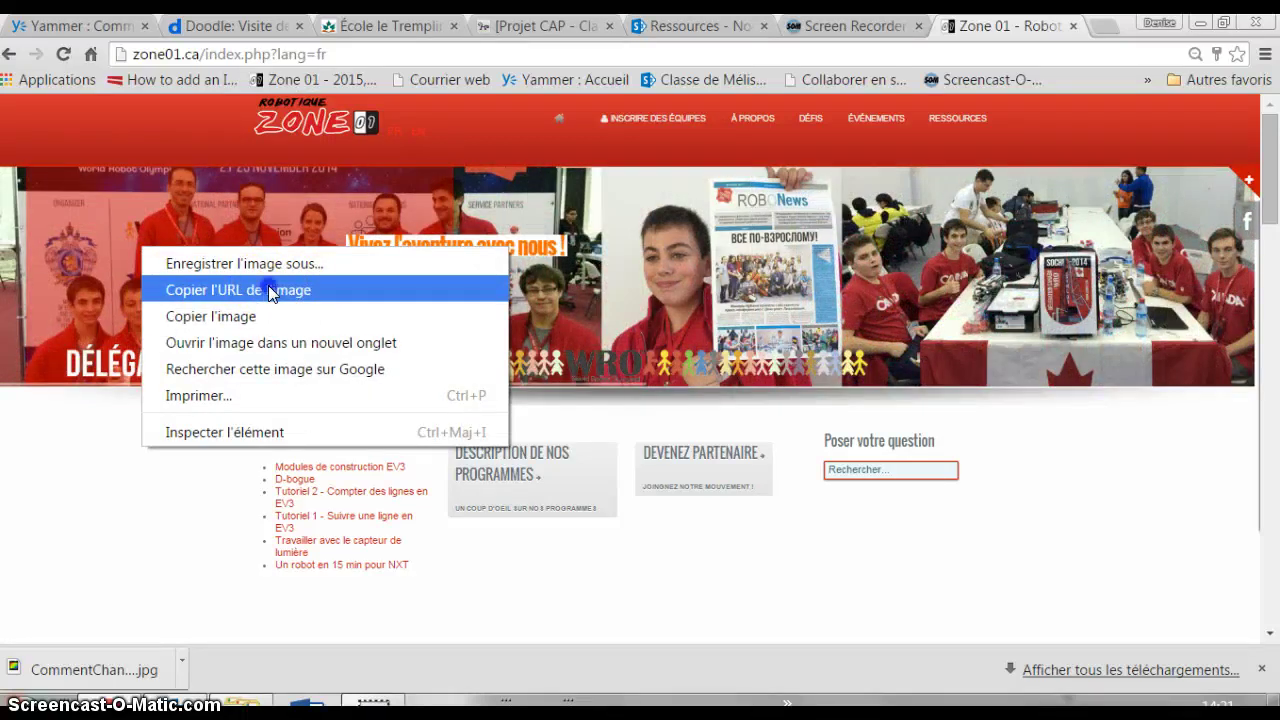
click(268, 289)
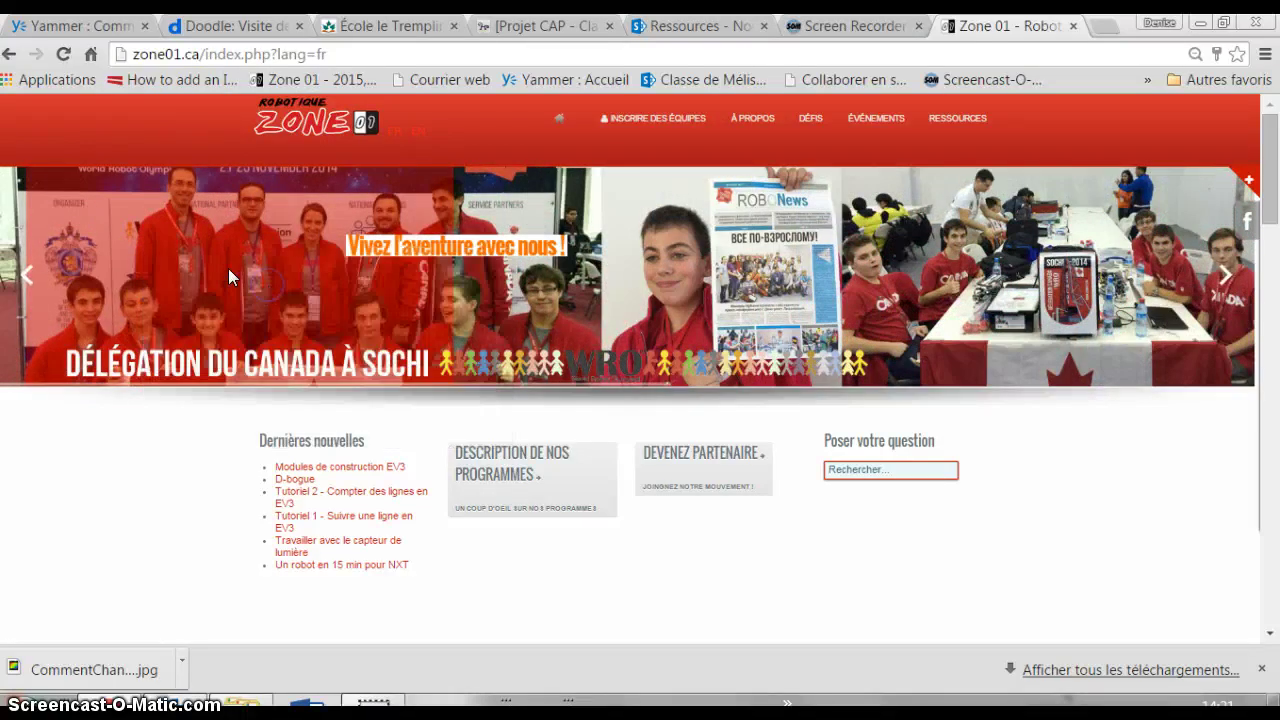
click(665, 33)
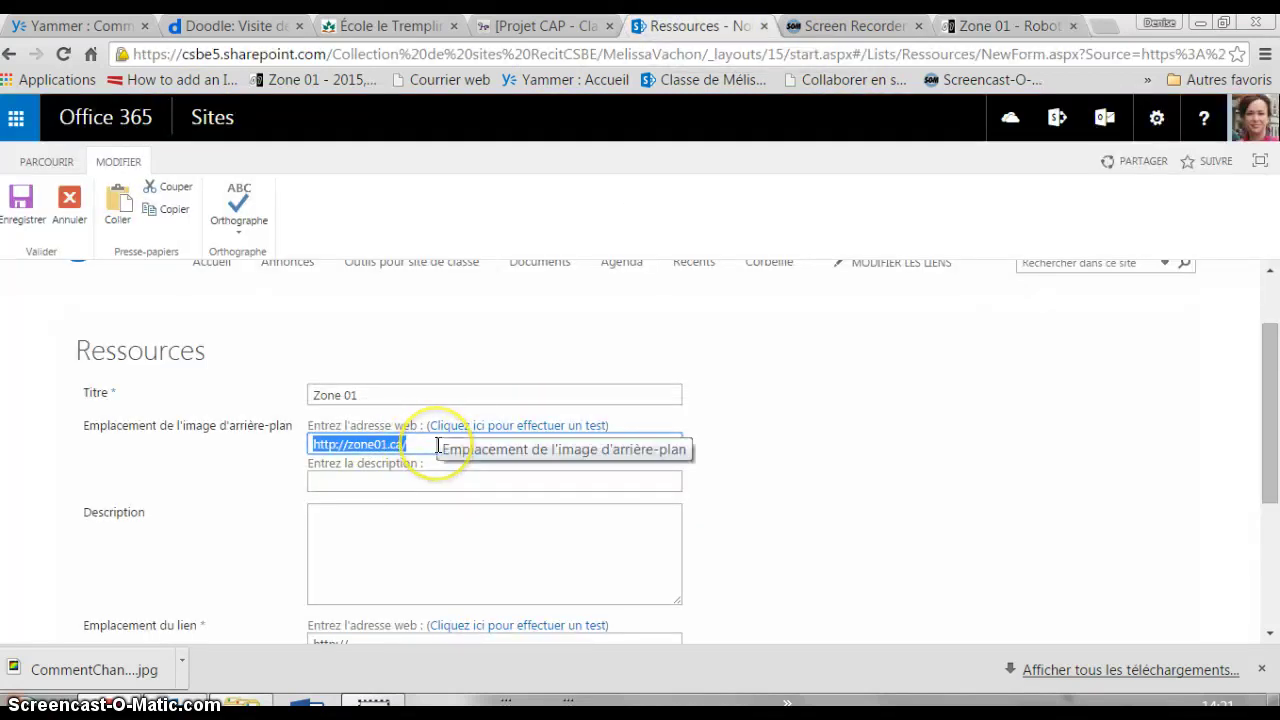
text(http://zone01.ca/images/2013-zone01-slideshow-sochi-2.jpg)
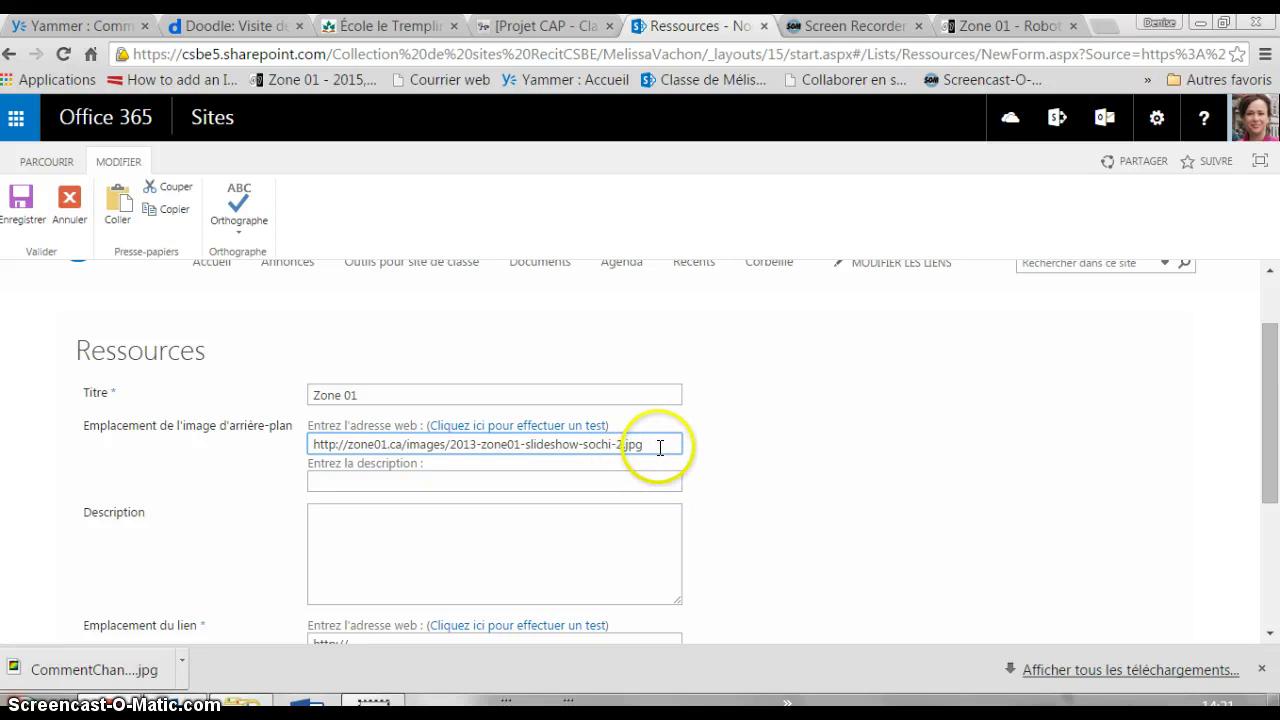
click(562, 427)
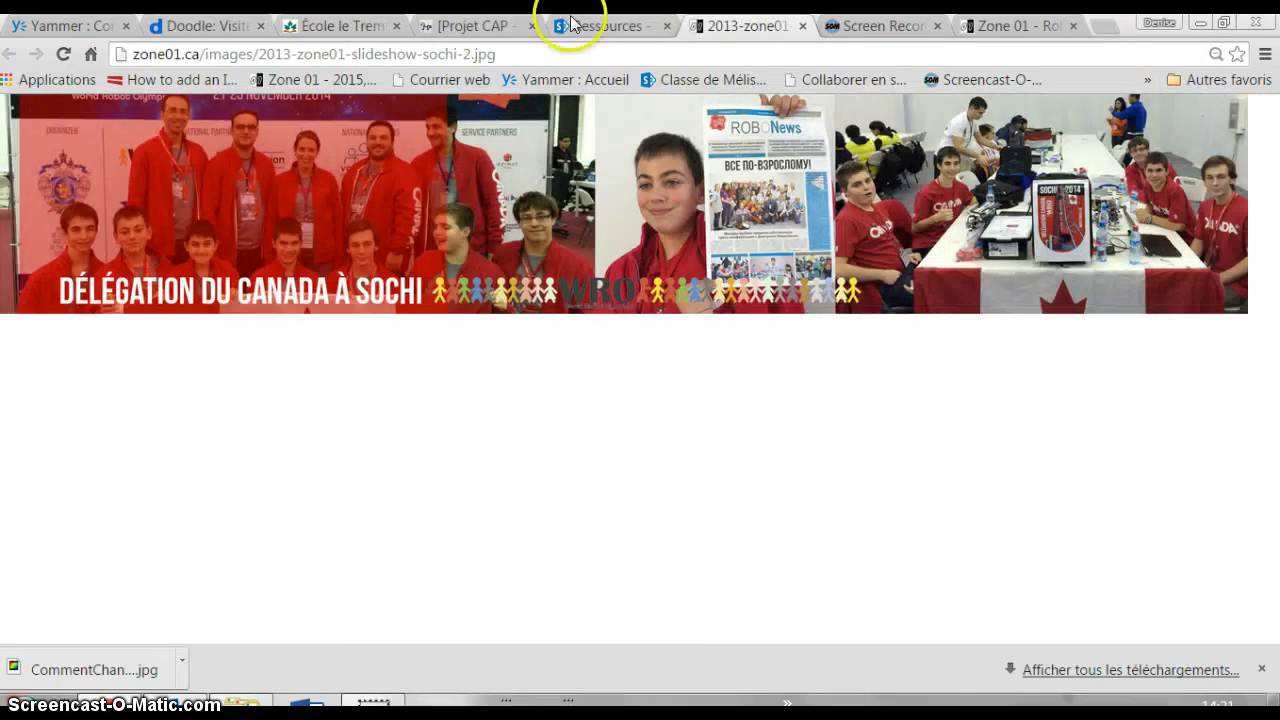
click(610, 25)
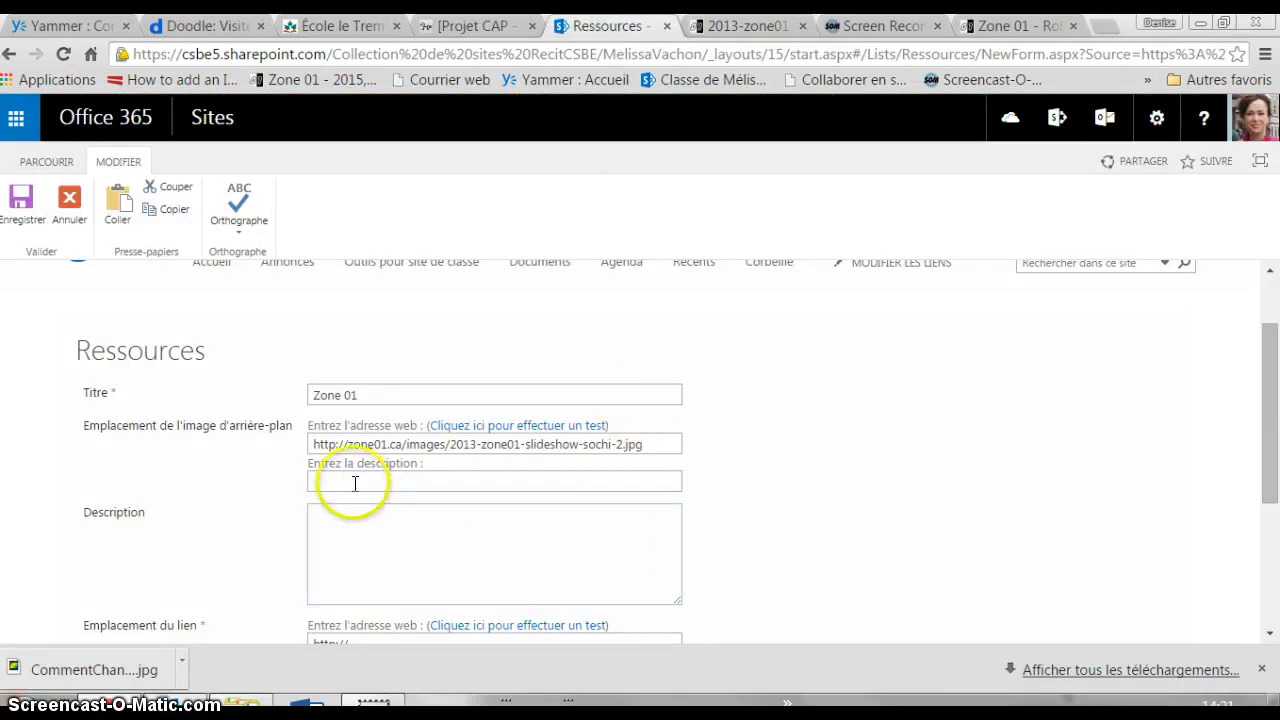
click(1045, 26)
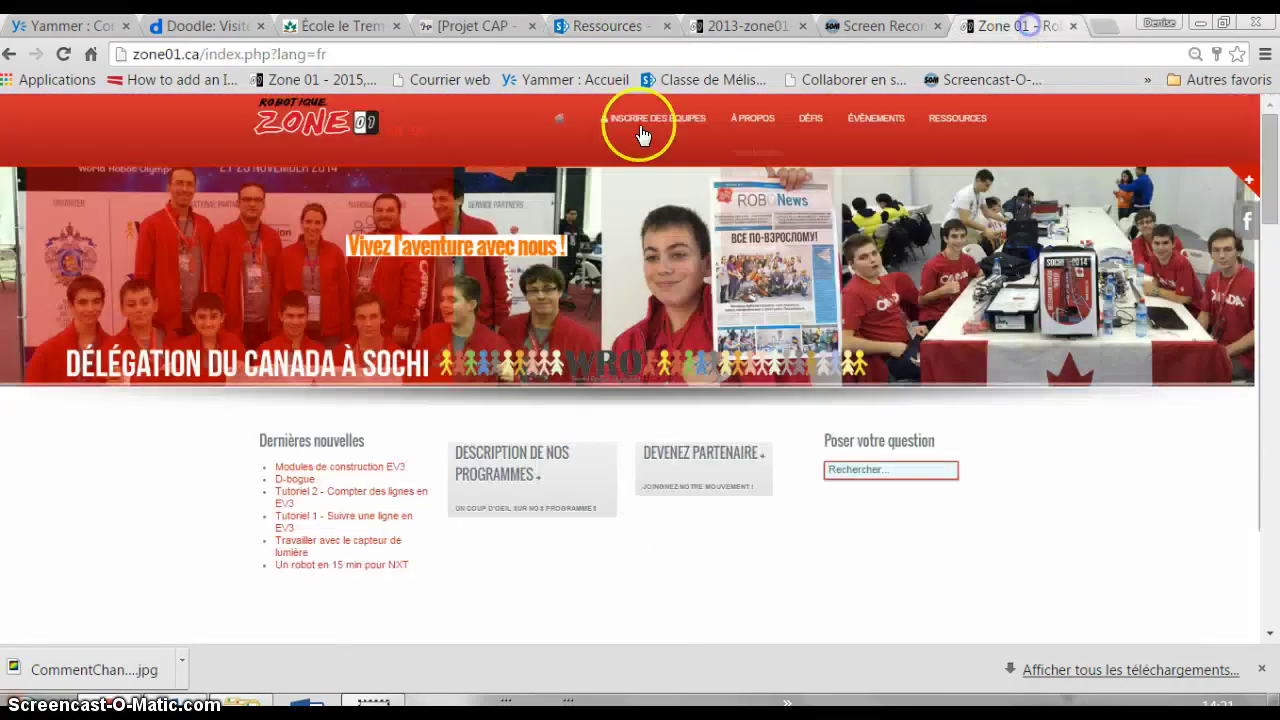
click(343, 53)
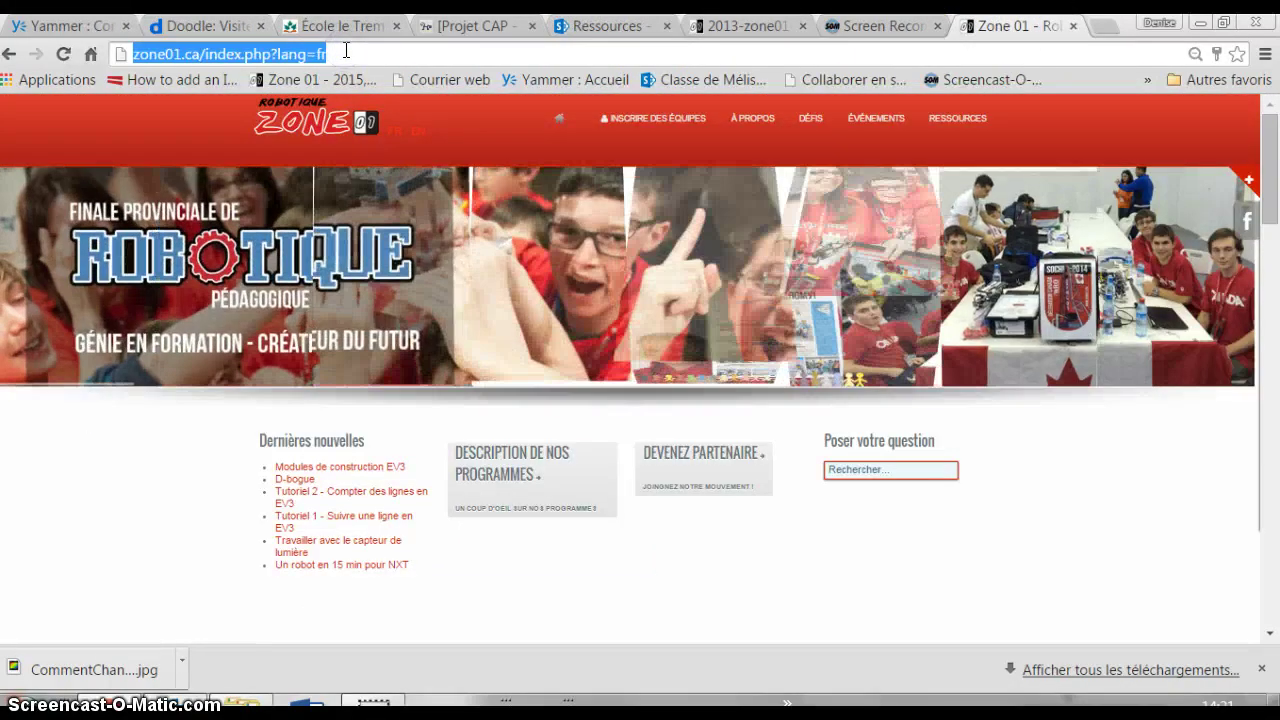
click(600, 26)
scroll(465, 560, down, 1)
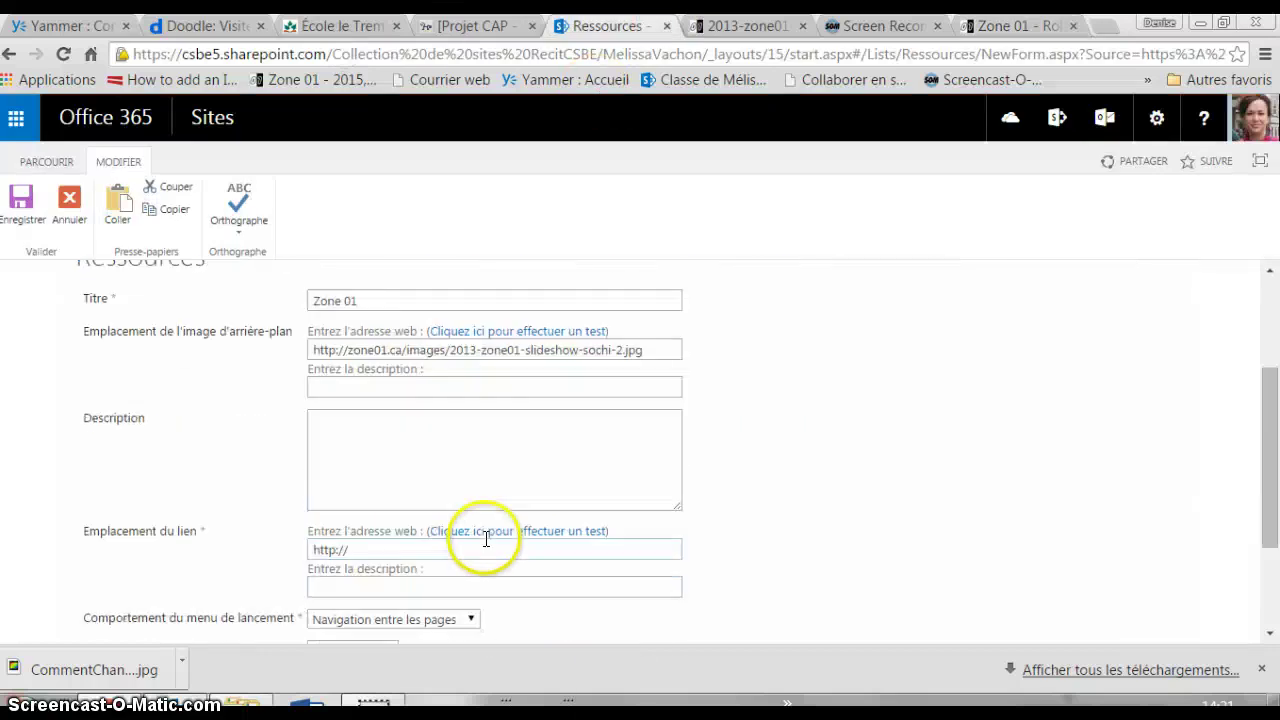
click(400, 553)
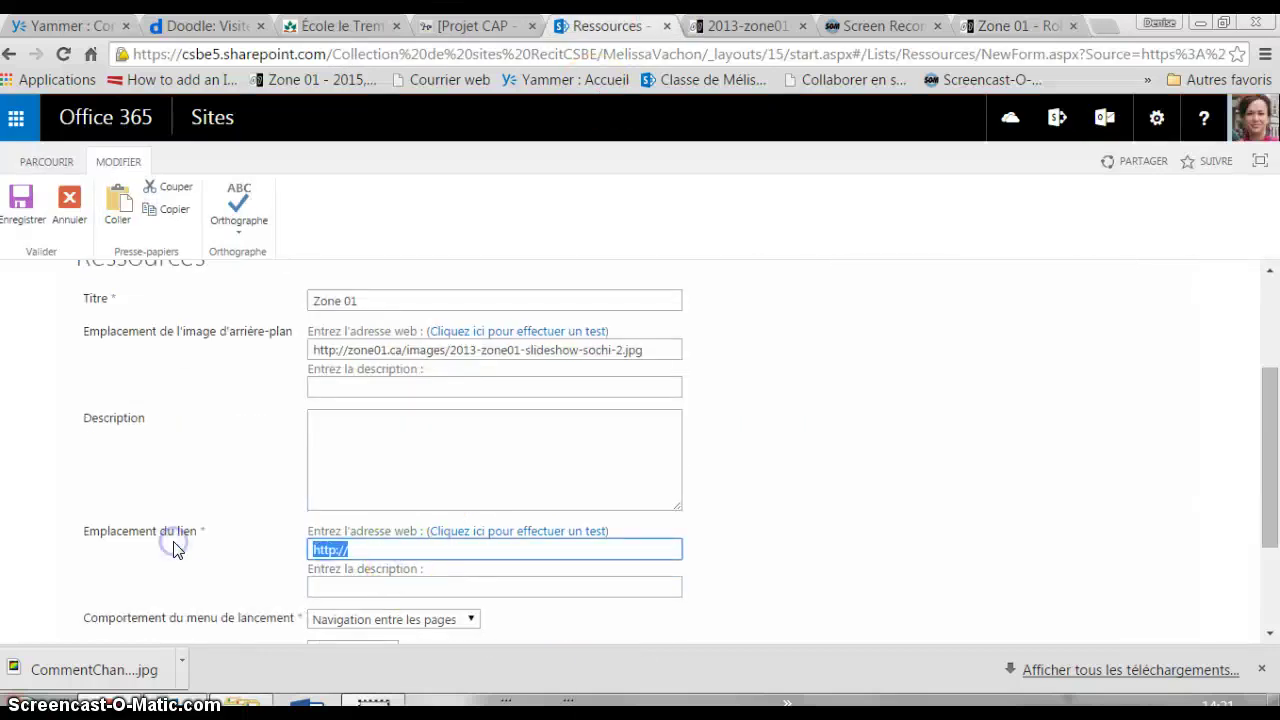
- Set the resource's launch behavior to Nouvel onglet and save the new item
scroll(836, 497, down, 3)
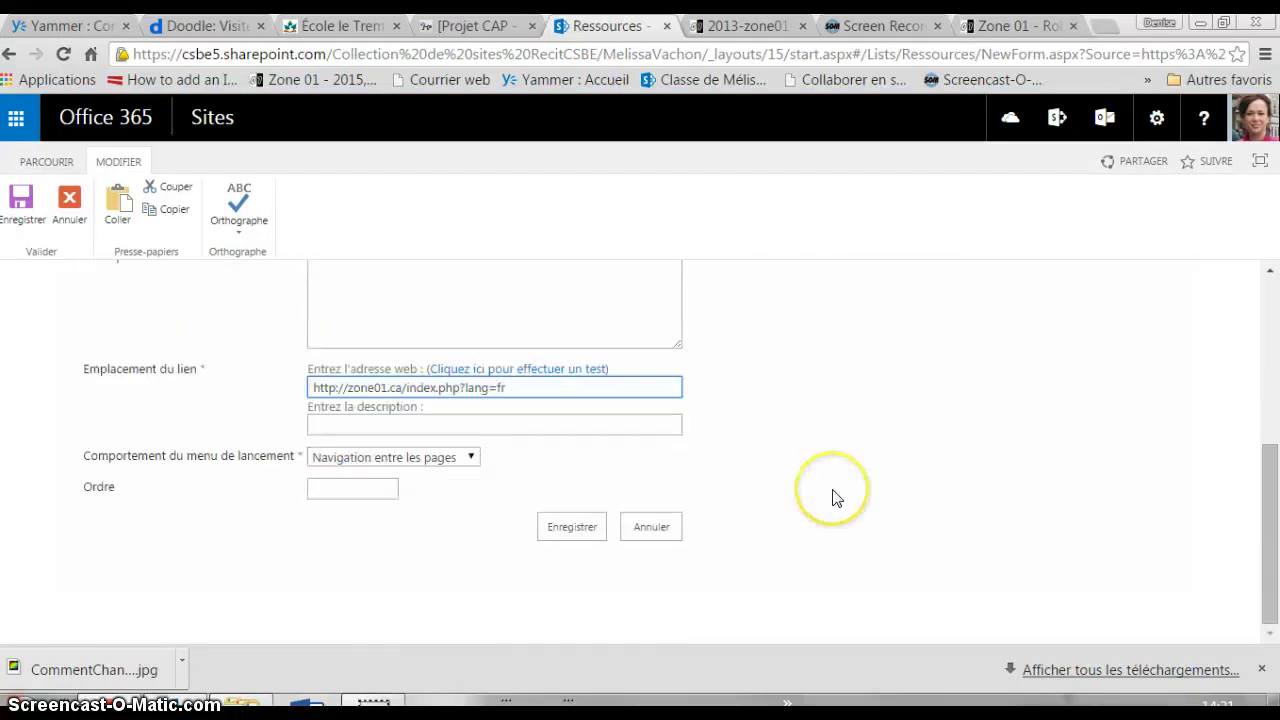
click(474, 459)
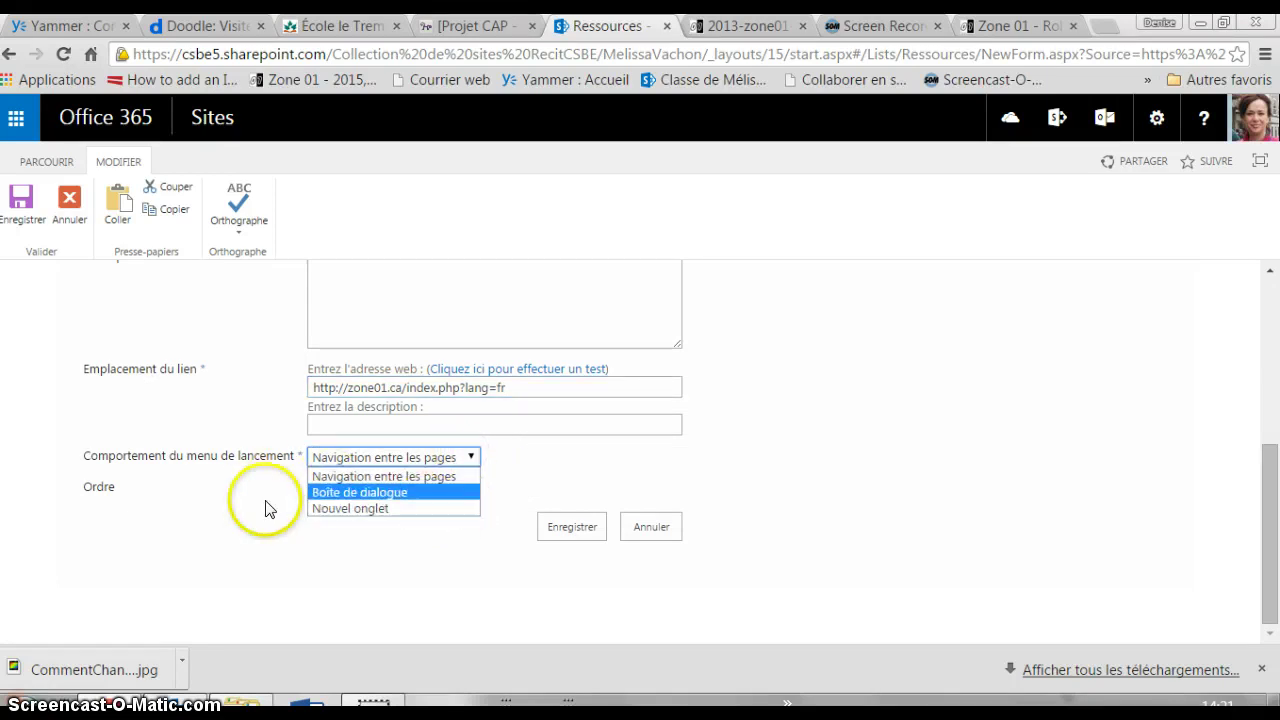
click(350, 510)
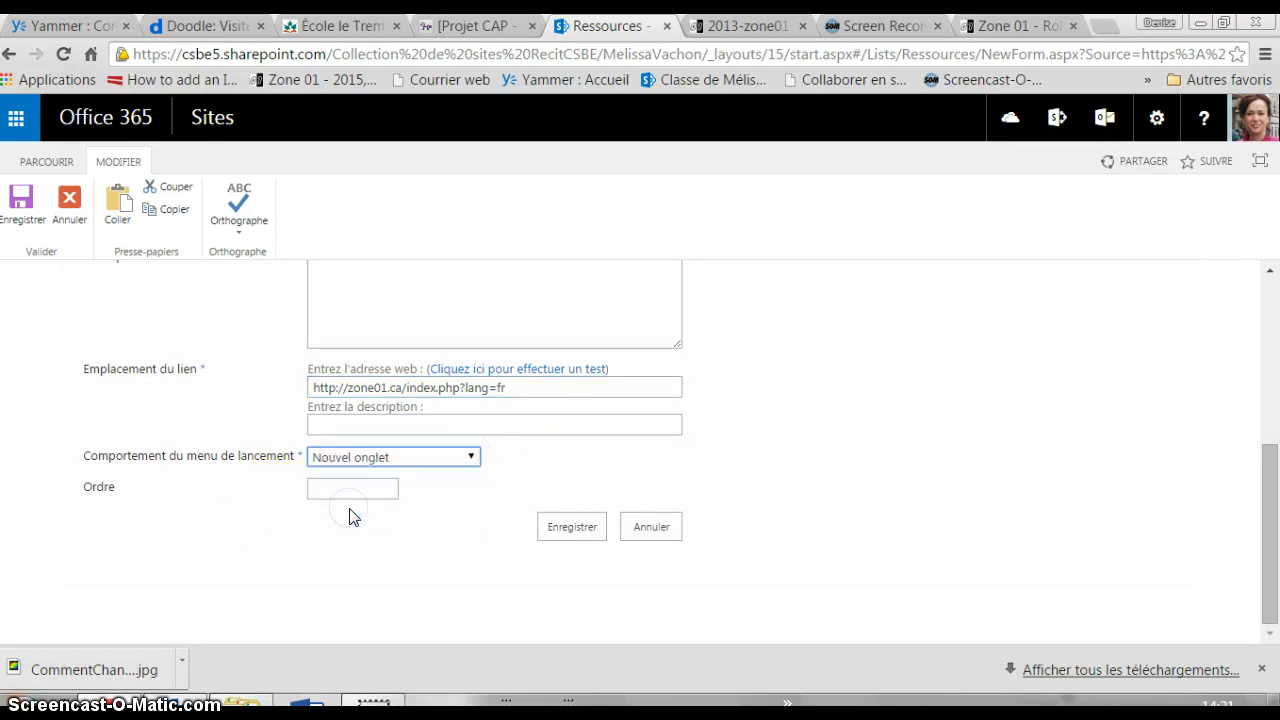
click(566, 534)
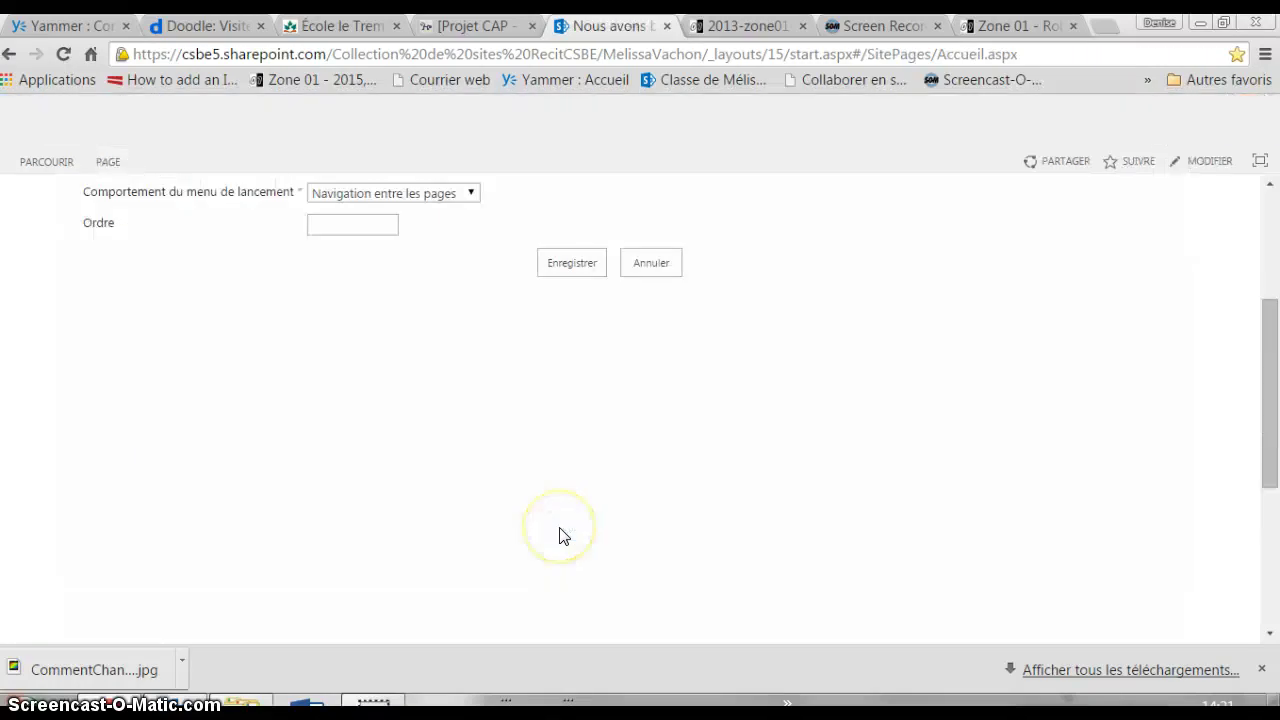
- Test the Zone 01 tile in the Ressources section by opening its link, and return to the class page
scroll(666, 480, down, 4)
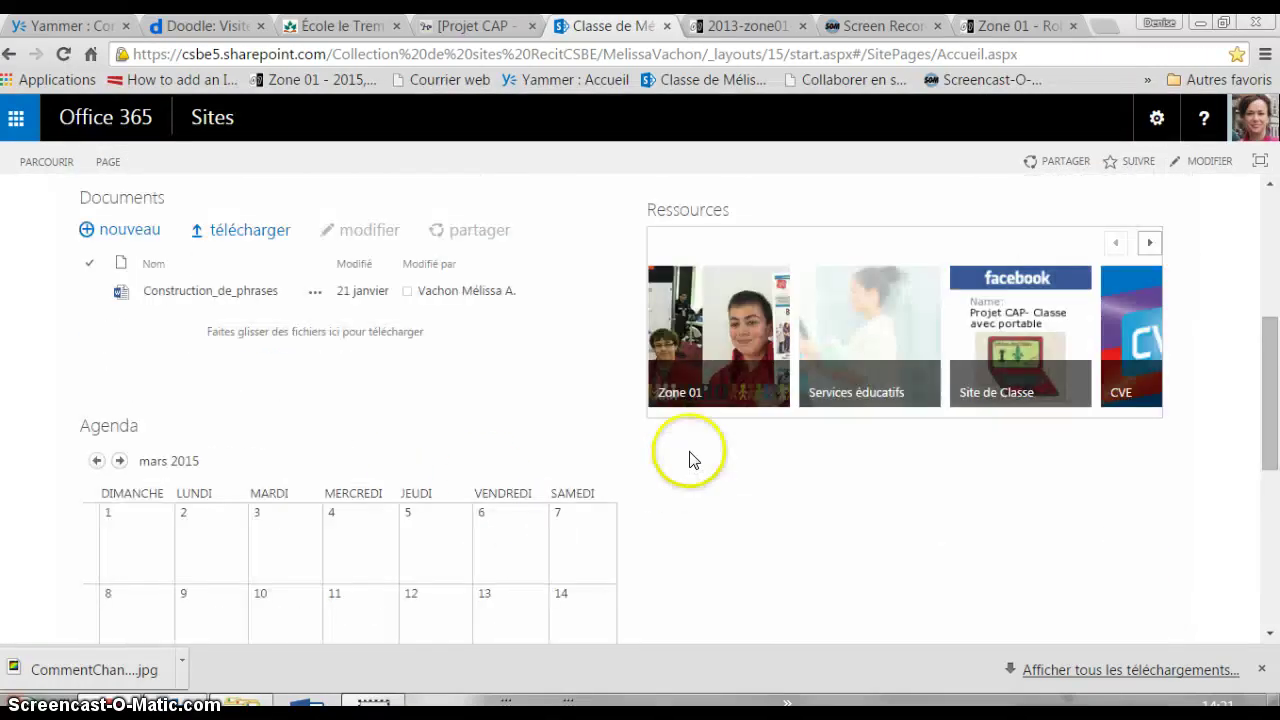
click(733, 341)
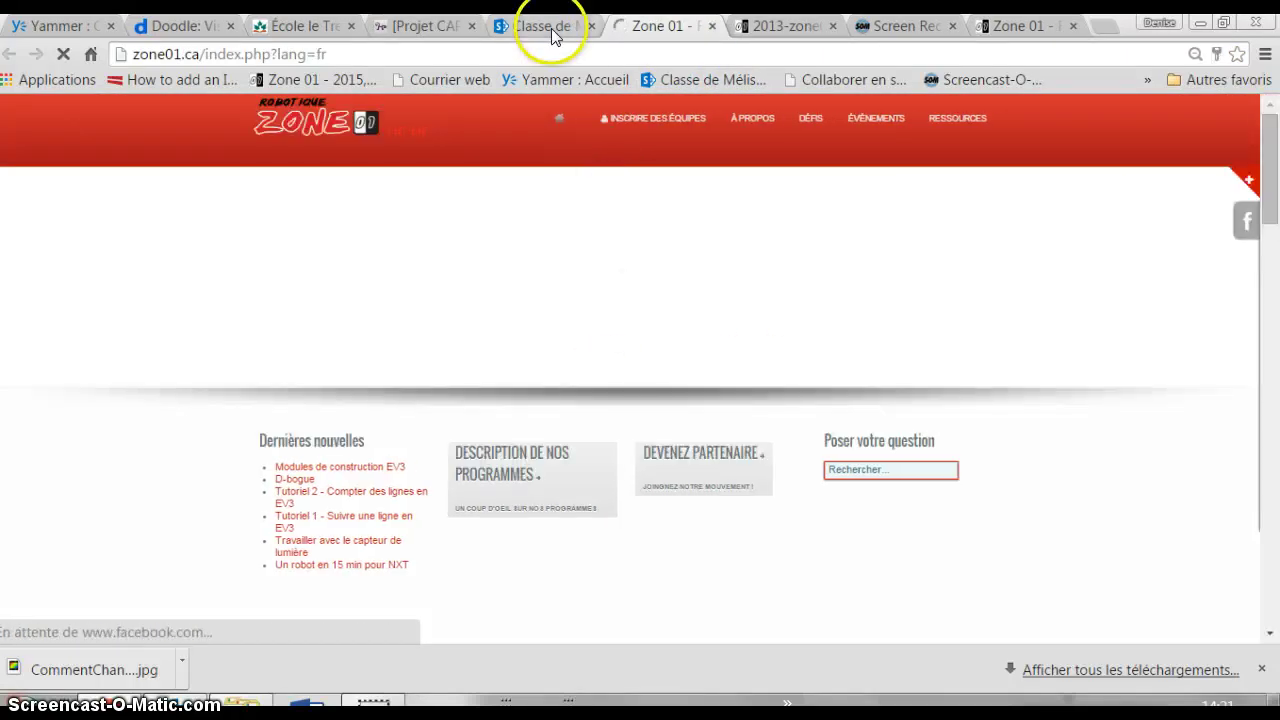
click(551, 28)
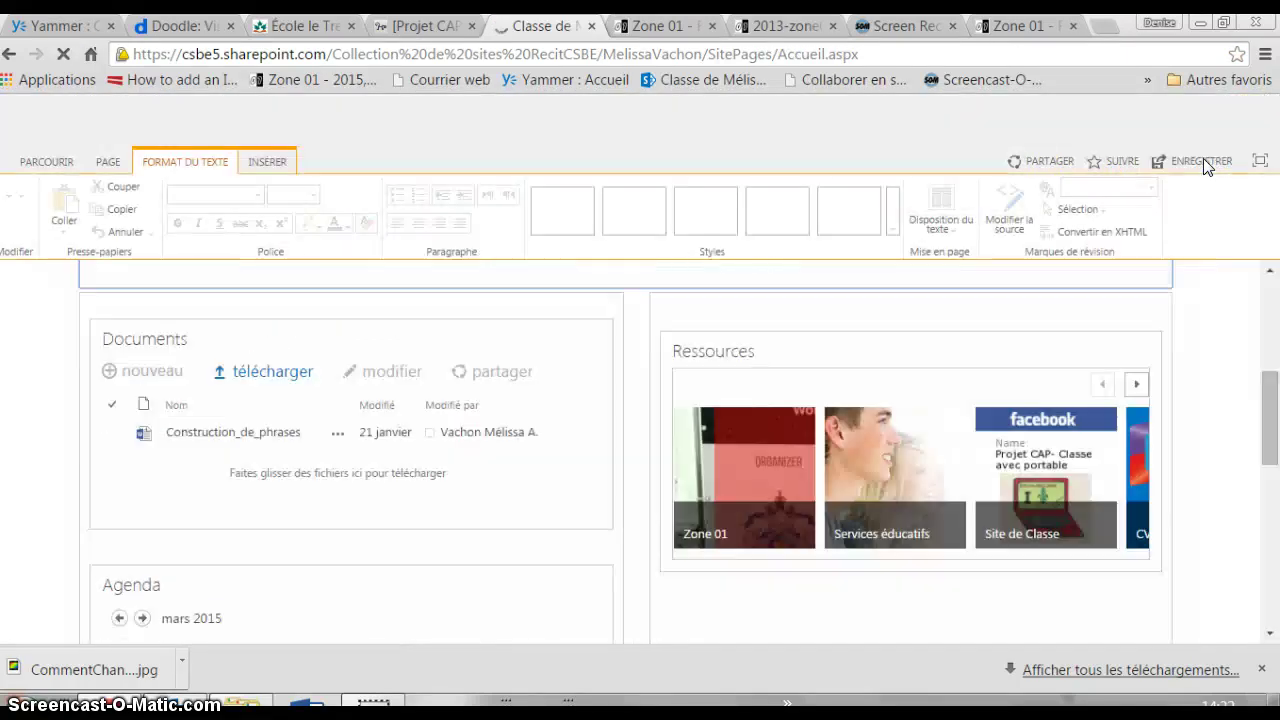
- Select the Ressources web part on the page being edited and open its list in the Tous les liens promus view
click(1155, 345)
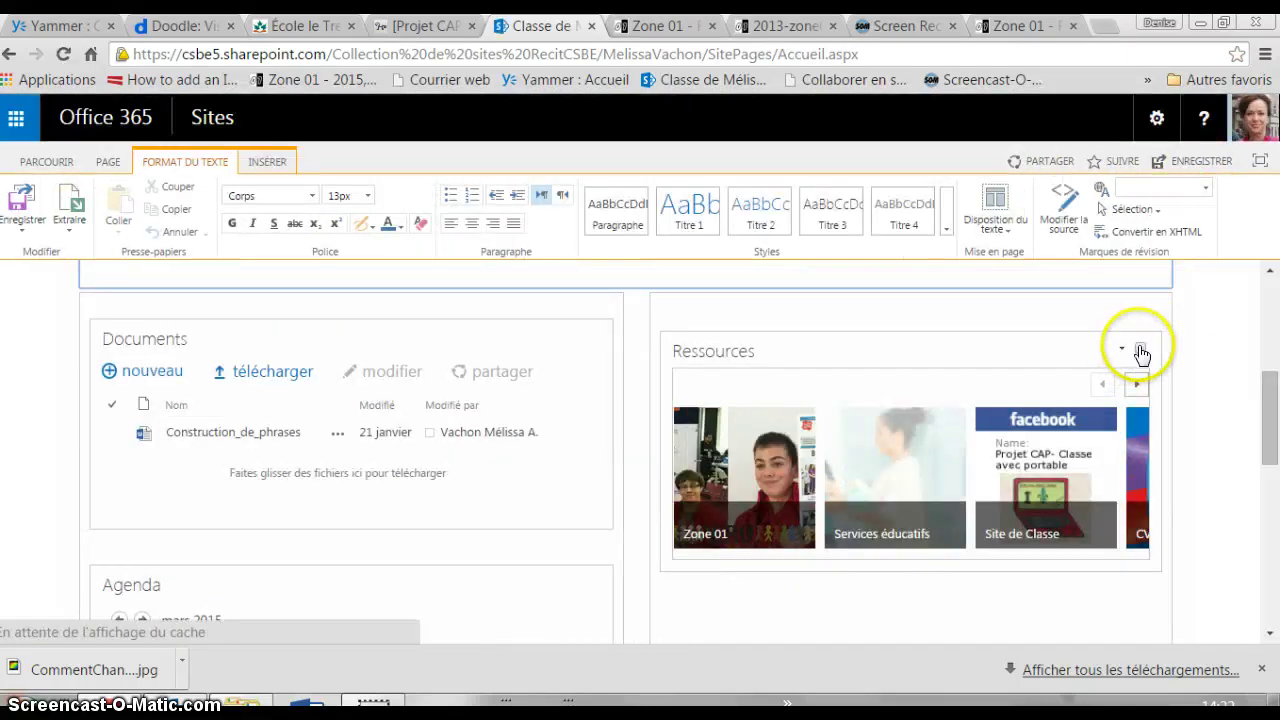
click(421, 305)
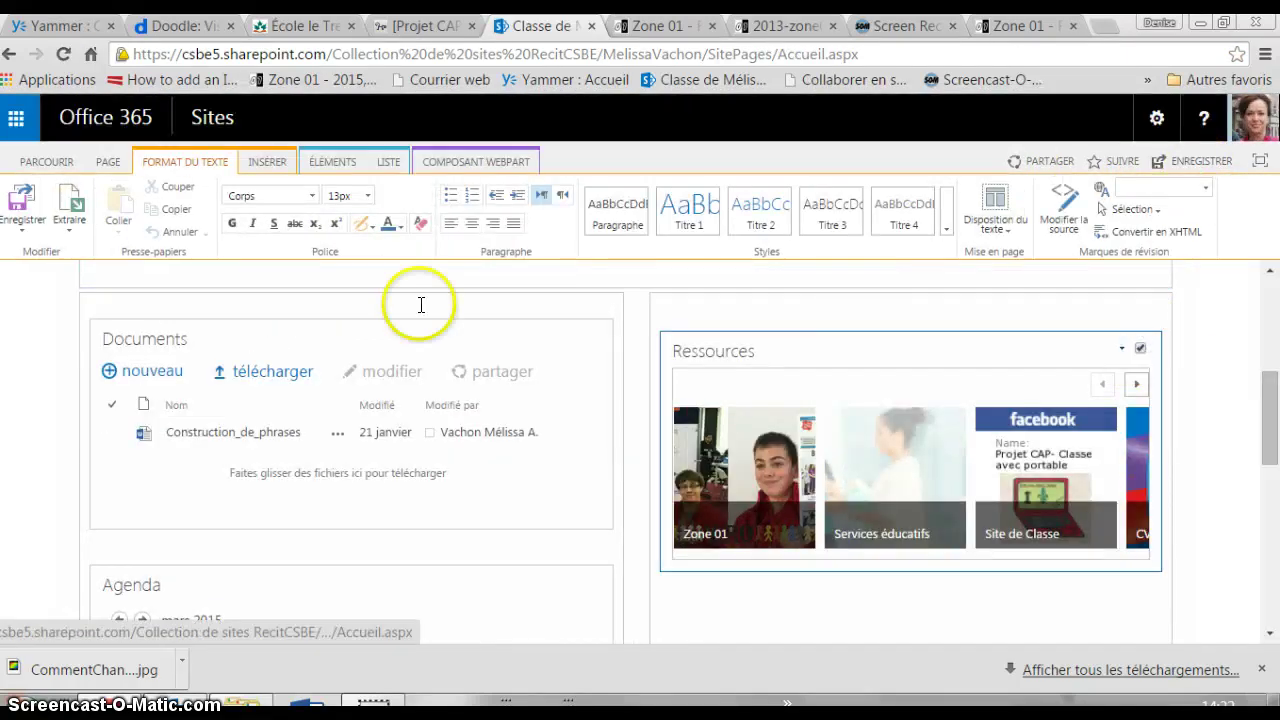
click(322, 162)
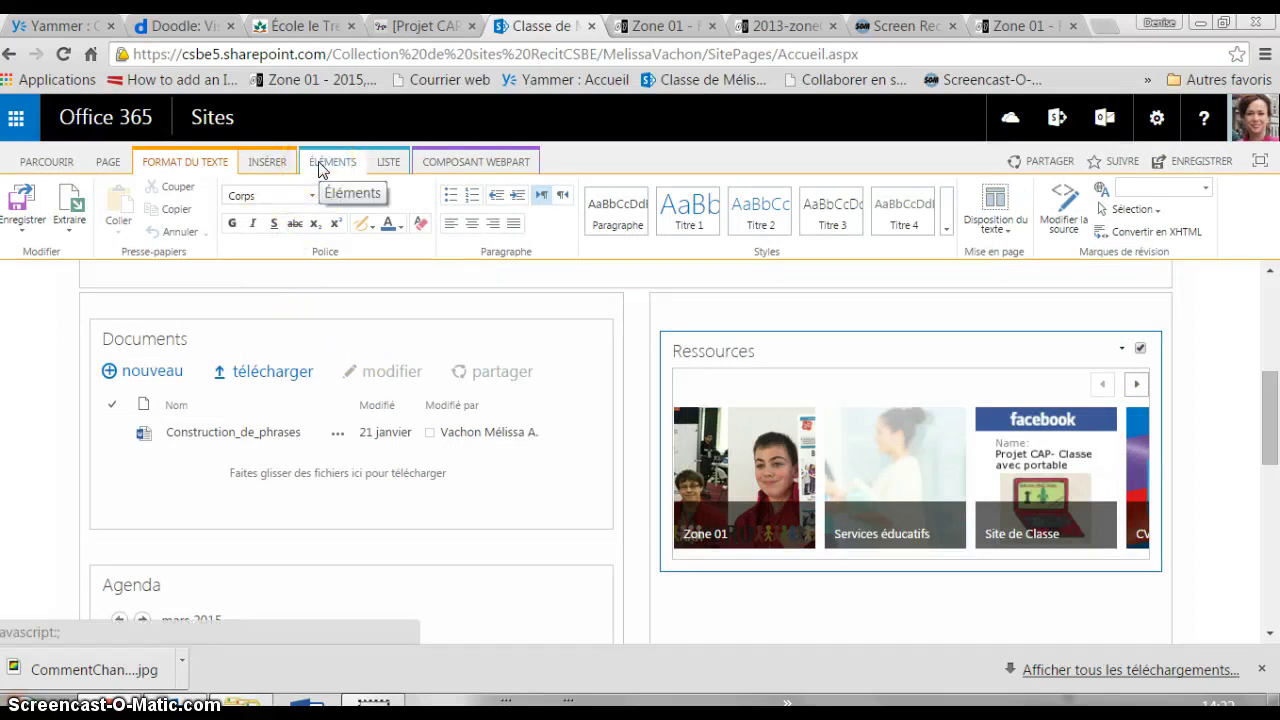
click(388, 162)
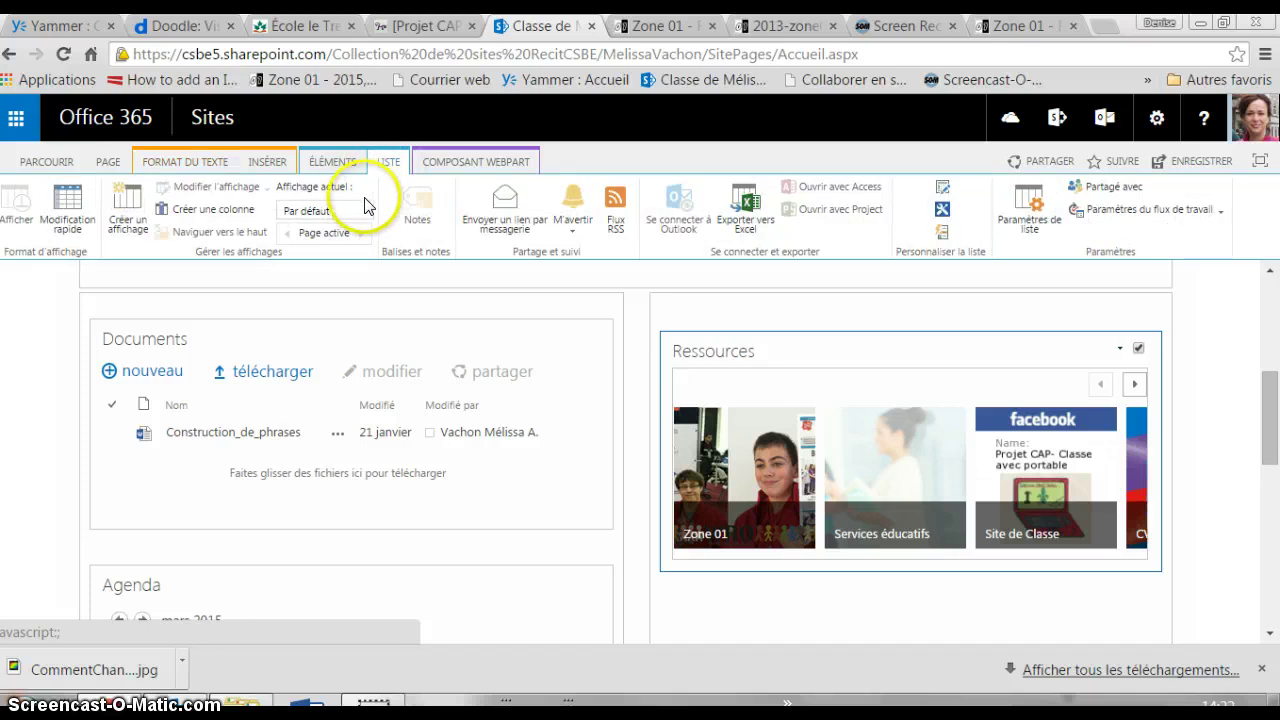
click(334, 165)
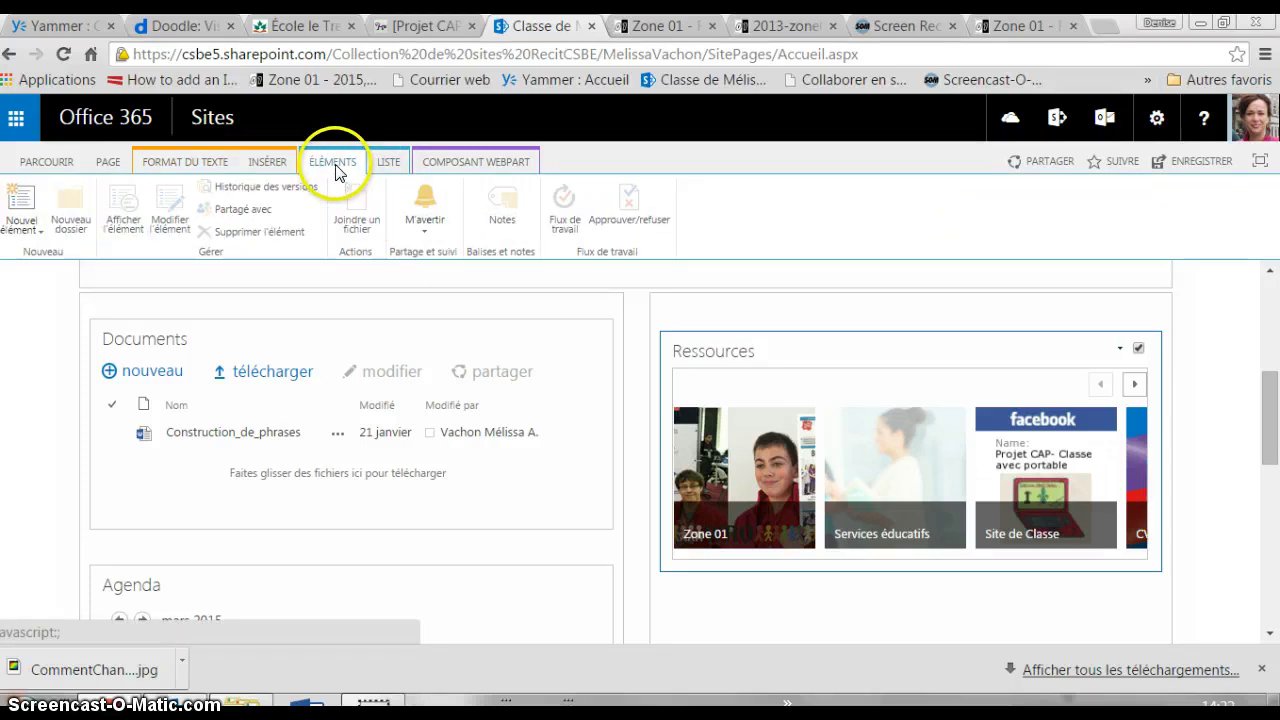
click(388, 162)
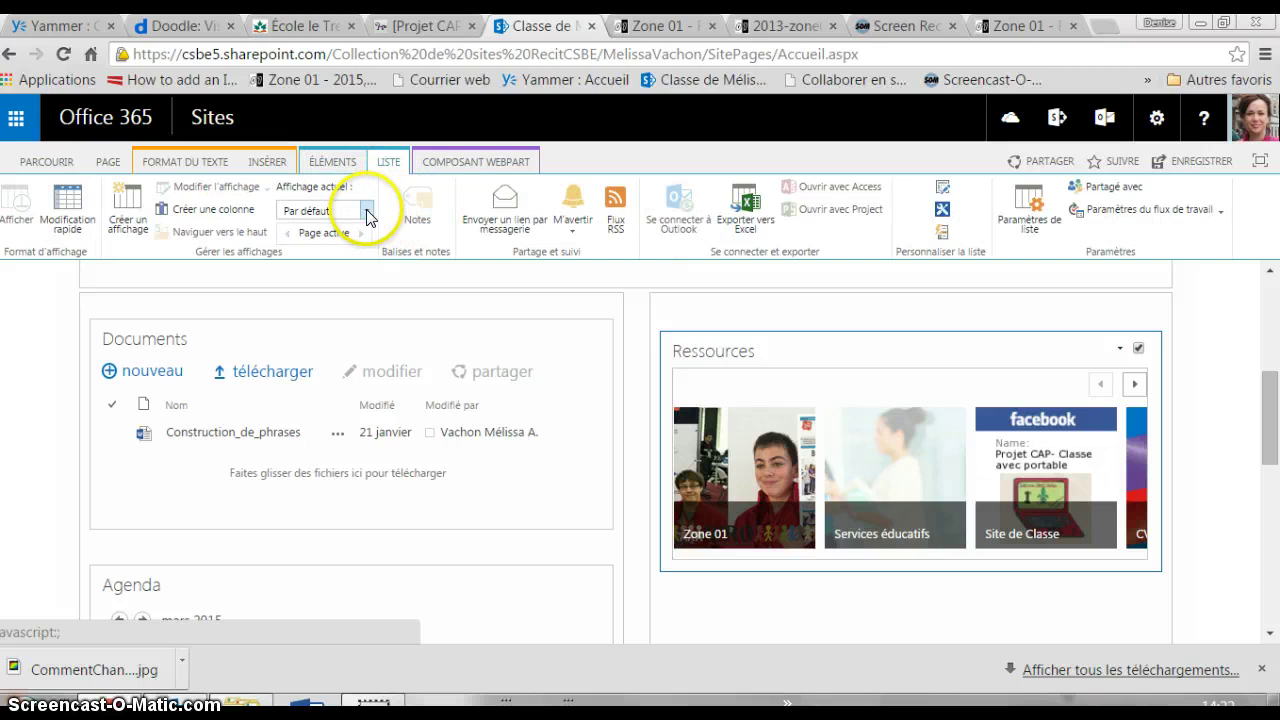
click(367, 213)
click(367, 211)
click(366, 209)
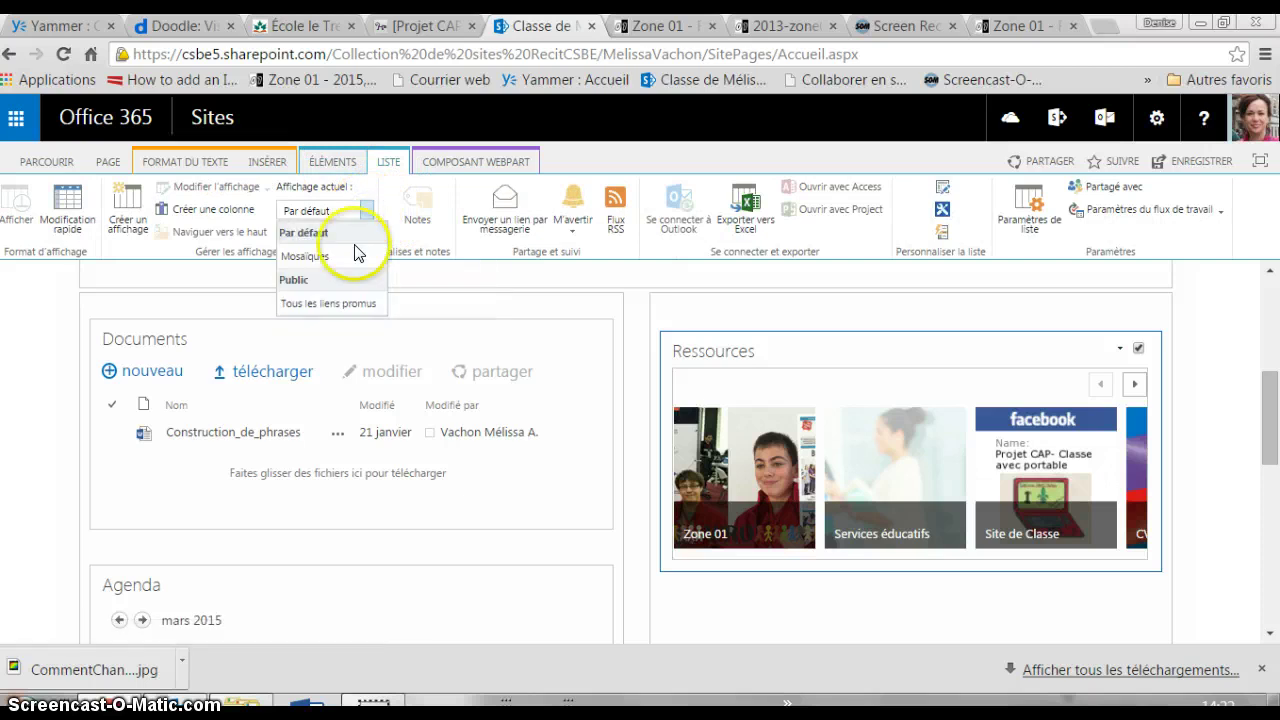
click(338, 304)
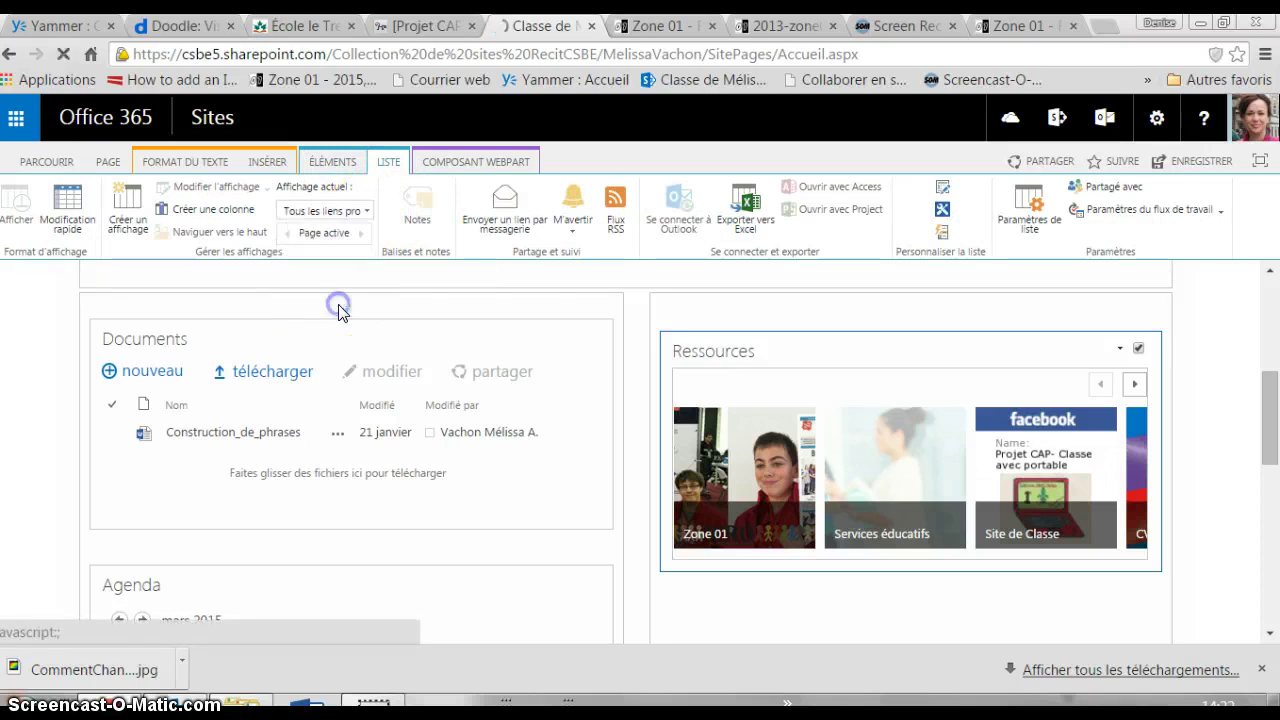
- Delete the Services éducatifs item from the Ressources list, confirming its move to the site's recycle bin
scroll(460, 430, down, 1)
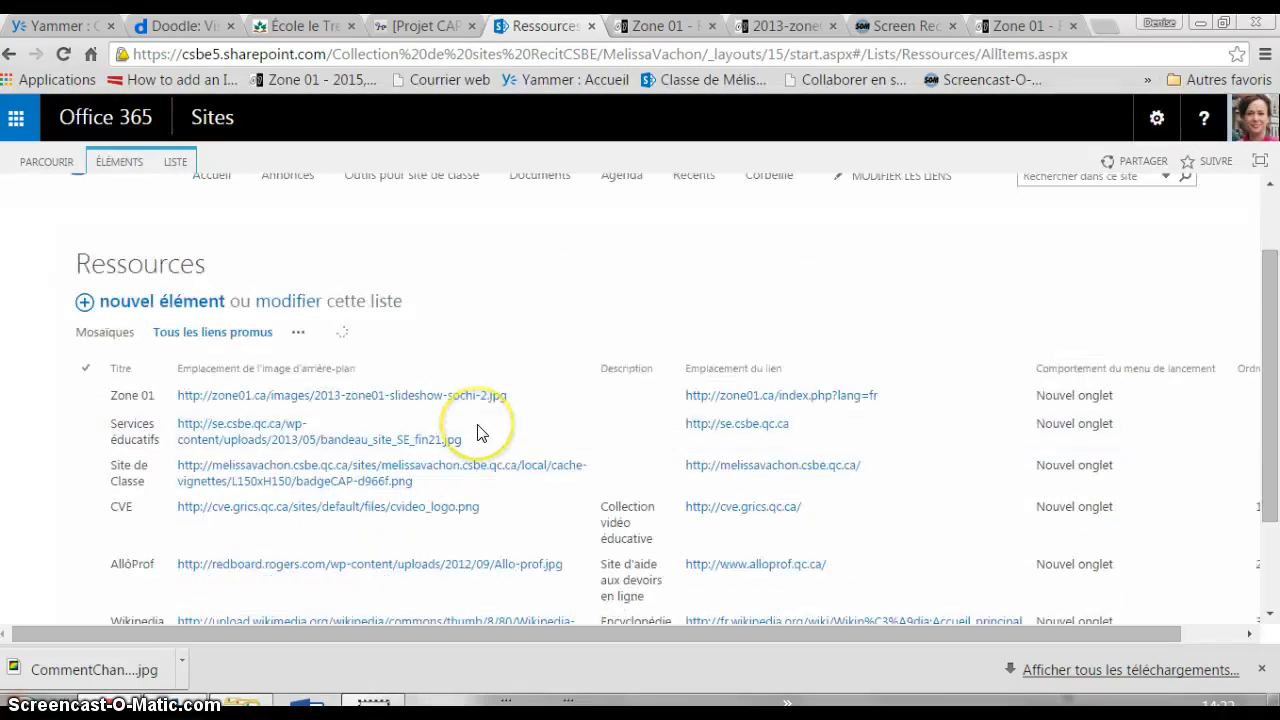
scroll(631, 329, up, 1)
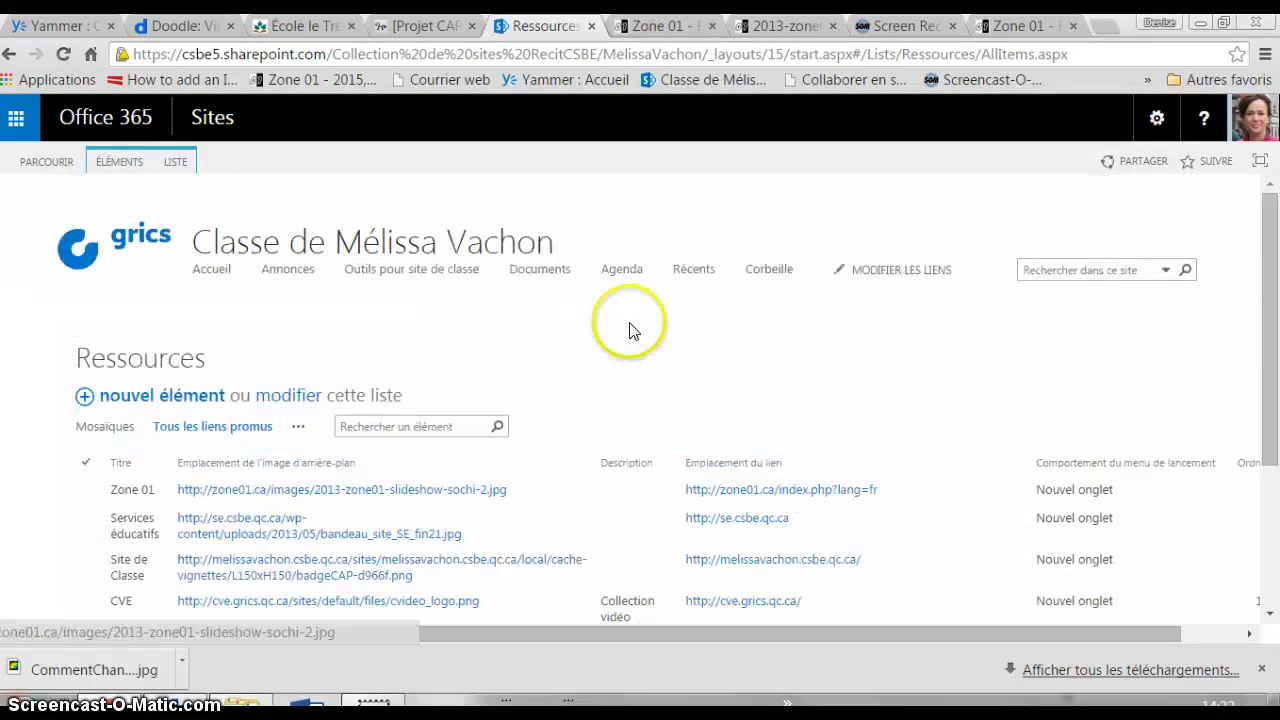
scroll(631, 329, down, 2)
scroll(631, 329, up, 1)
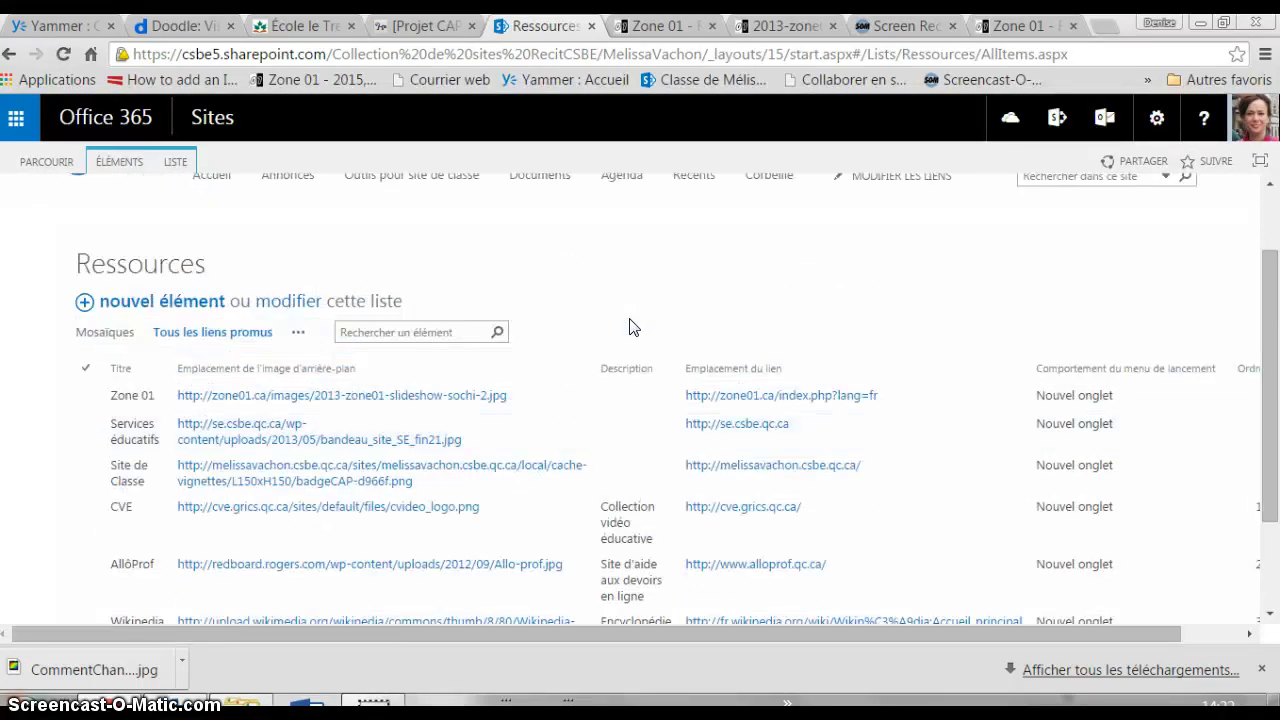
click(87, 436)
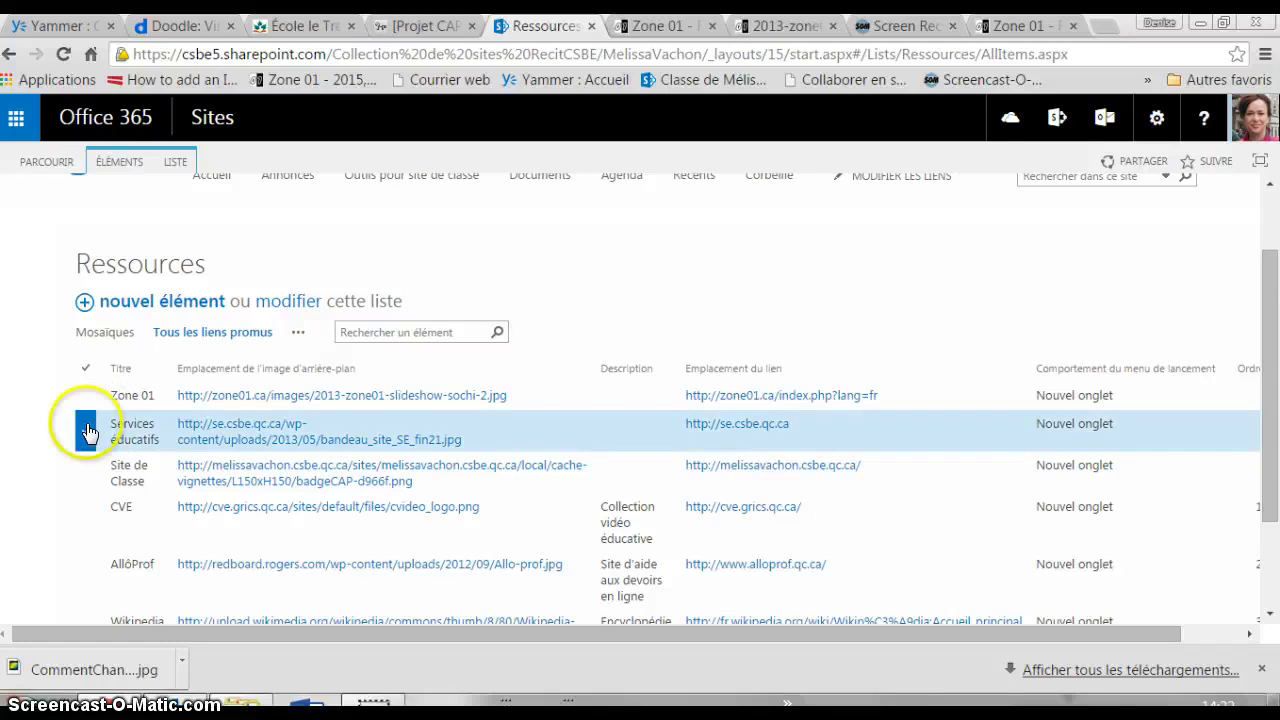
scroll(117, 365, up, 1)
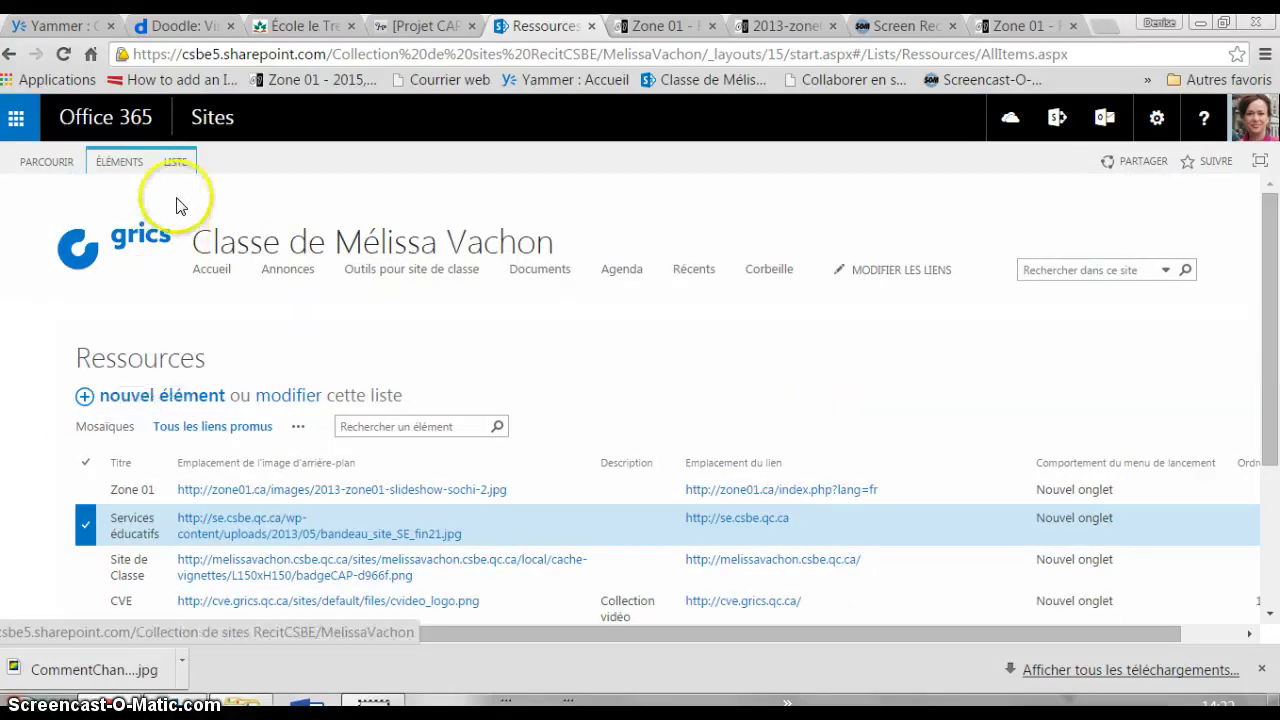
click(116, 170)
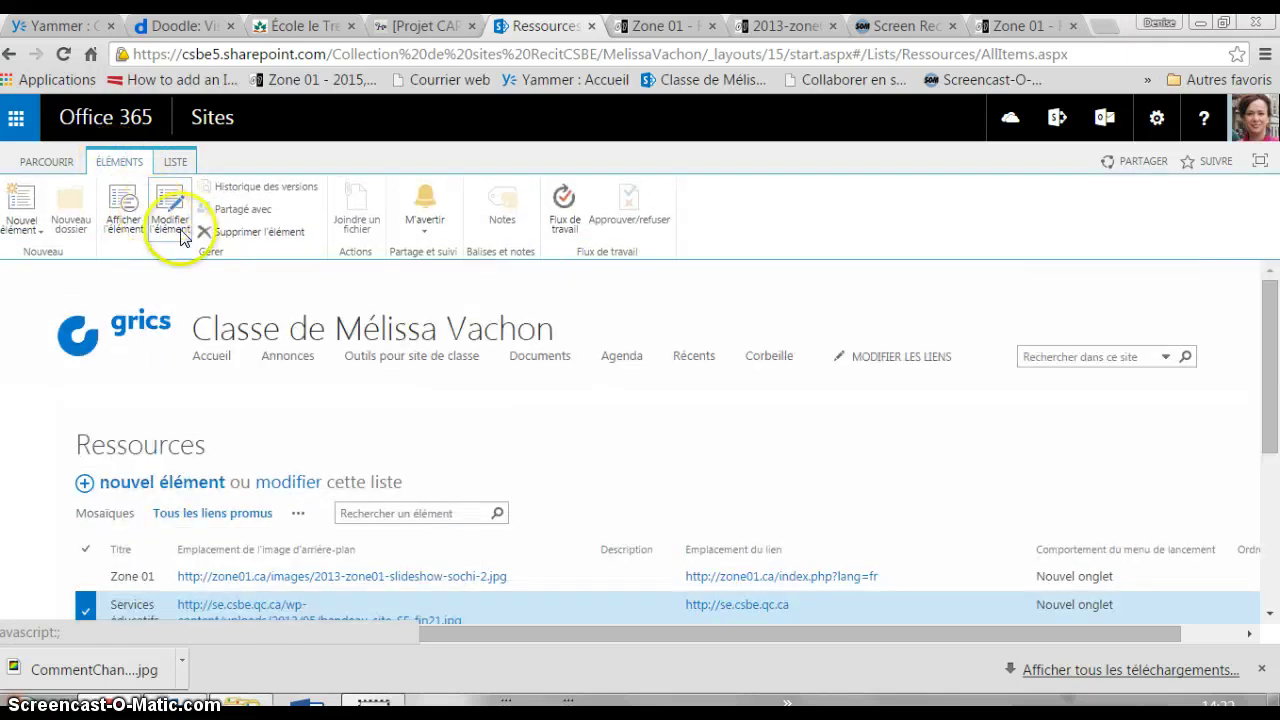
click(250, 236)
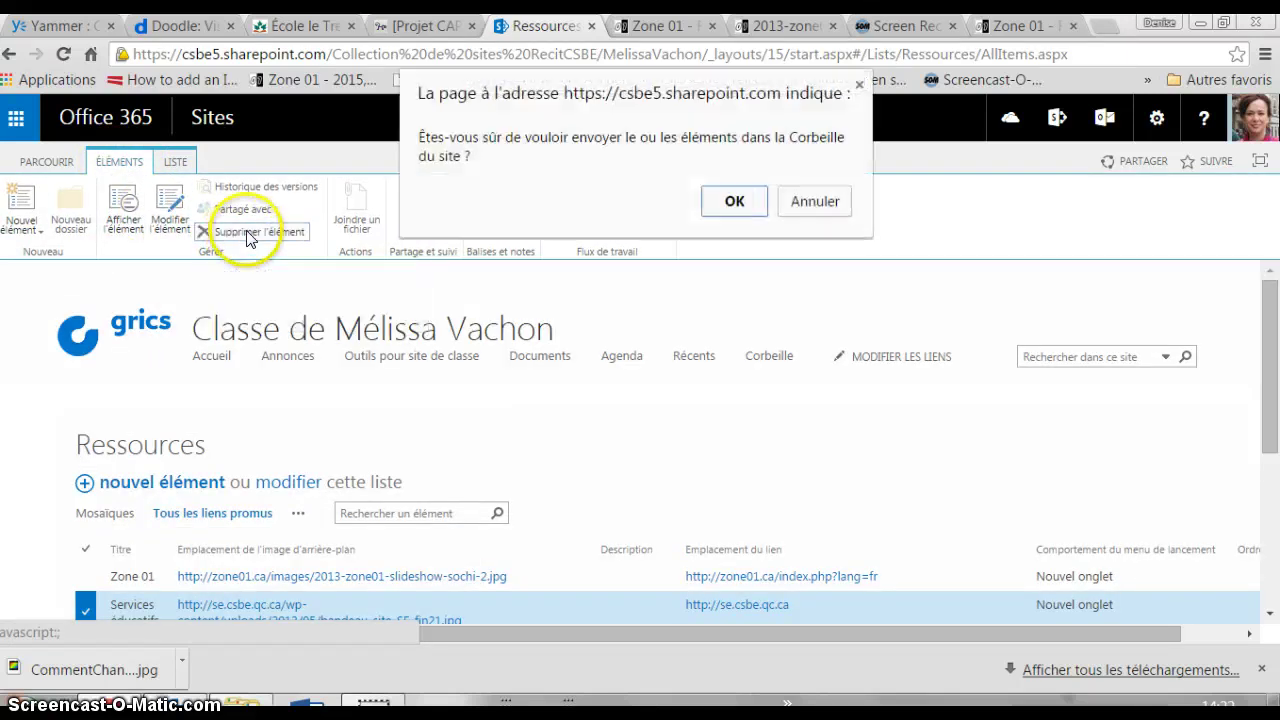
click(744, 208)
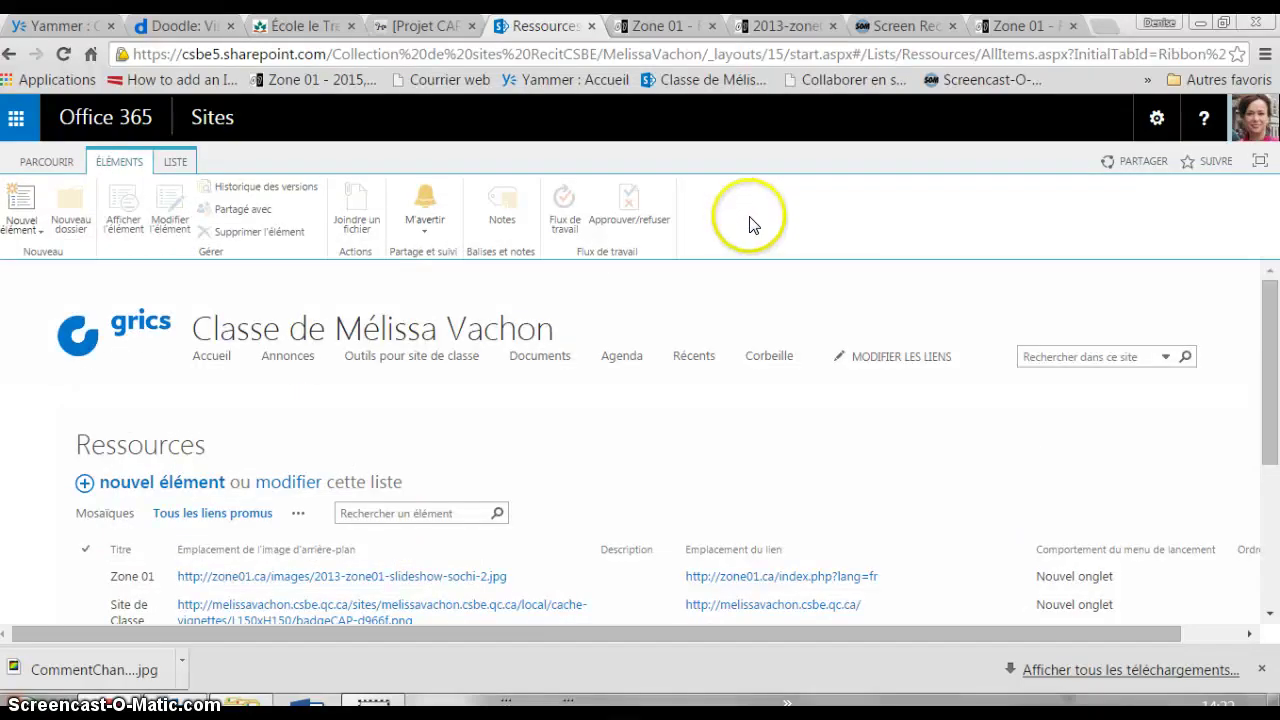
- Edit the Zone 01 item in the Ressources list, change its title to Zone01, and save it
scroll(840, 330, down, 1)
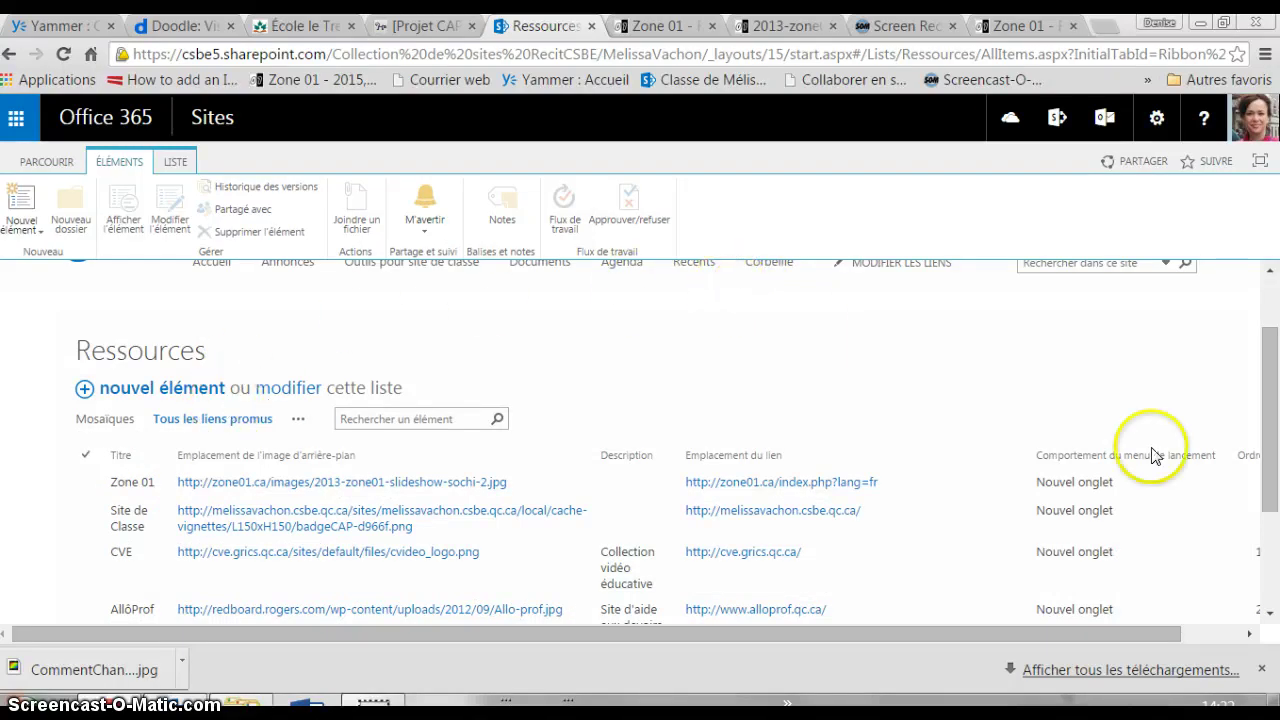
scroll(330, 550, down, 1)
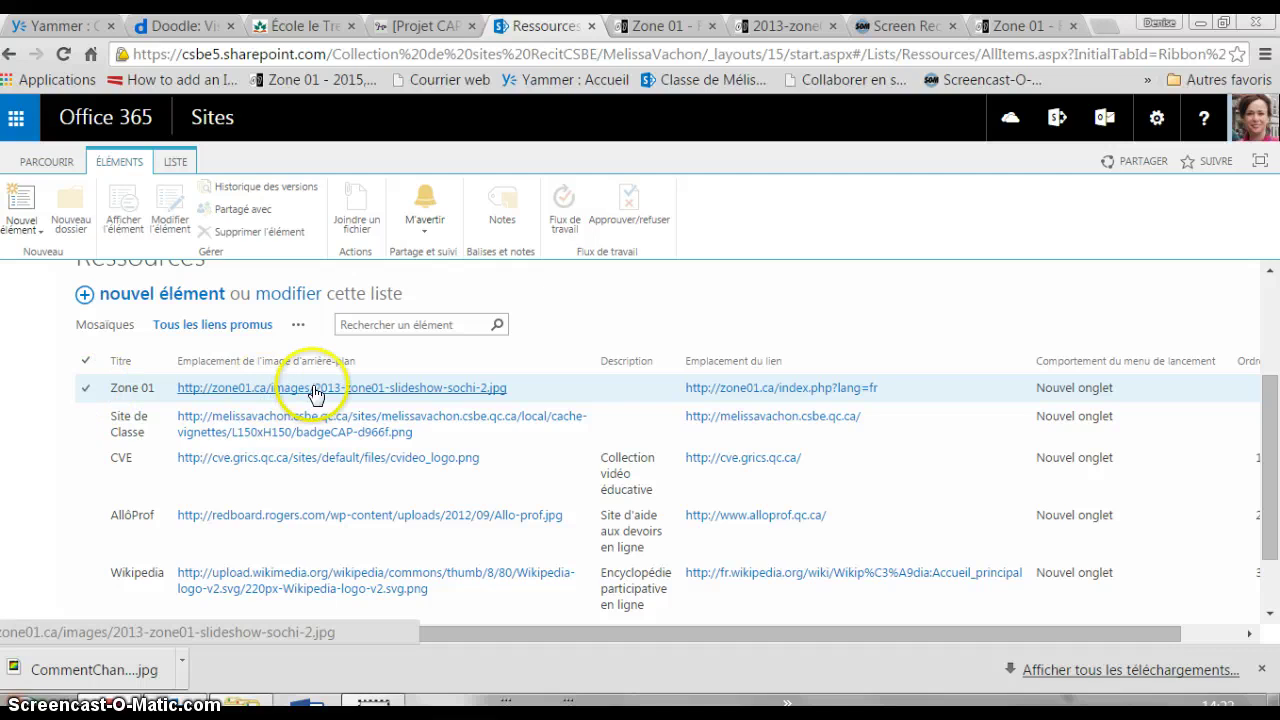
click(86, 387)
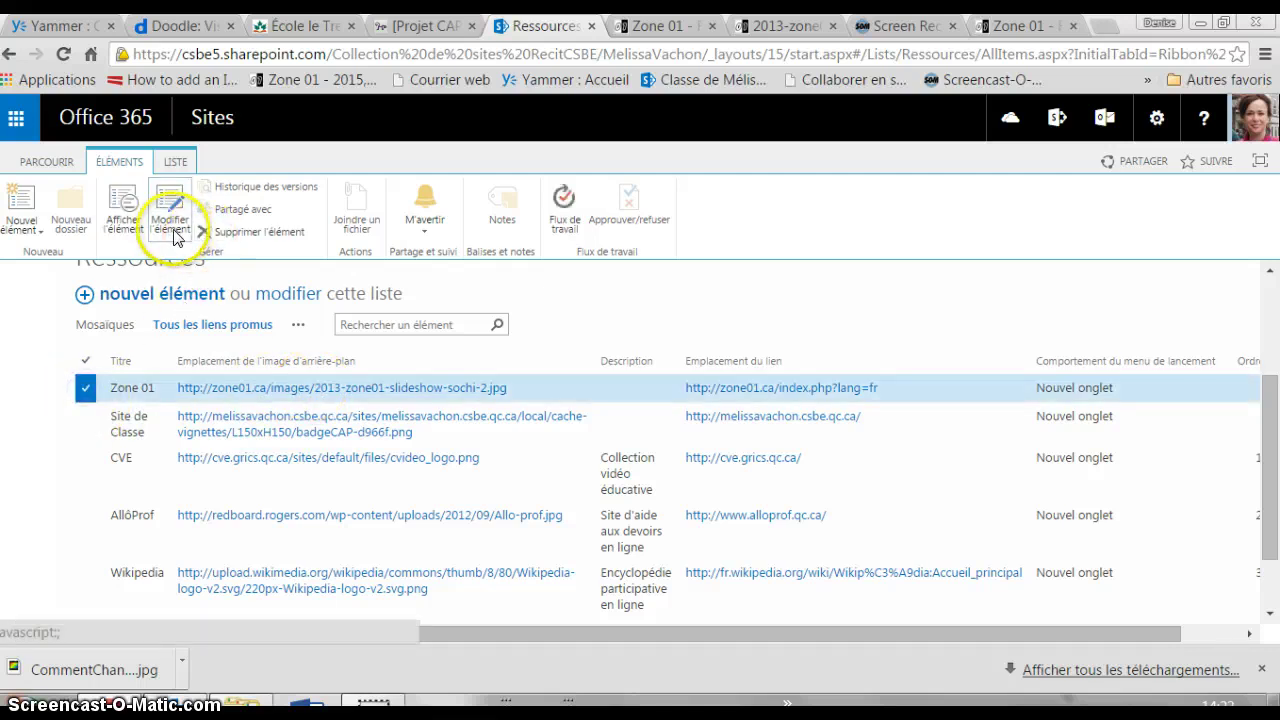
scroll(672, 510, up, 2)
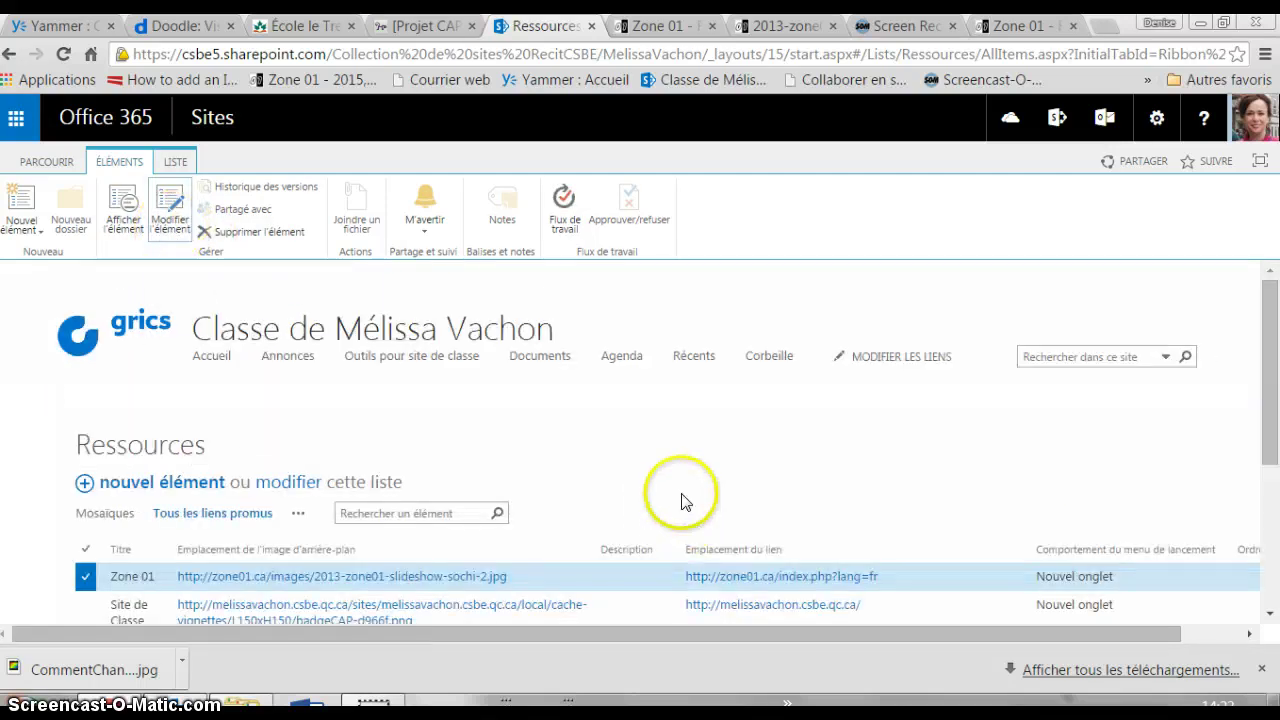
scroll(687, 495, down, 1)
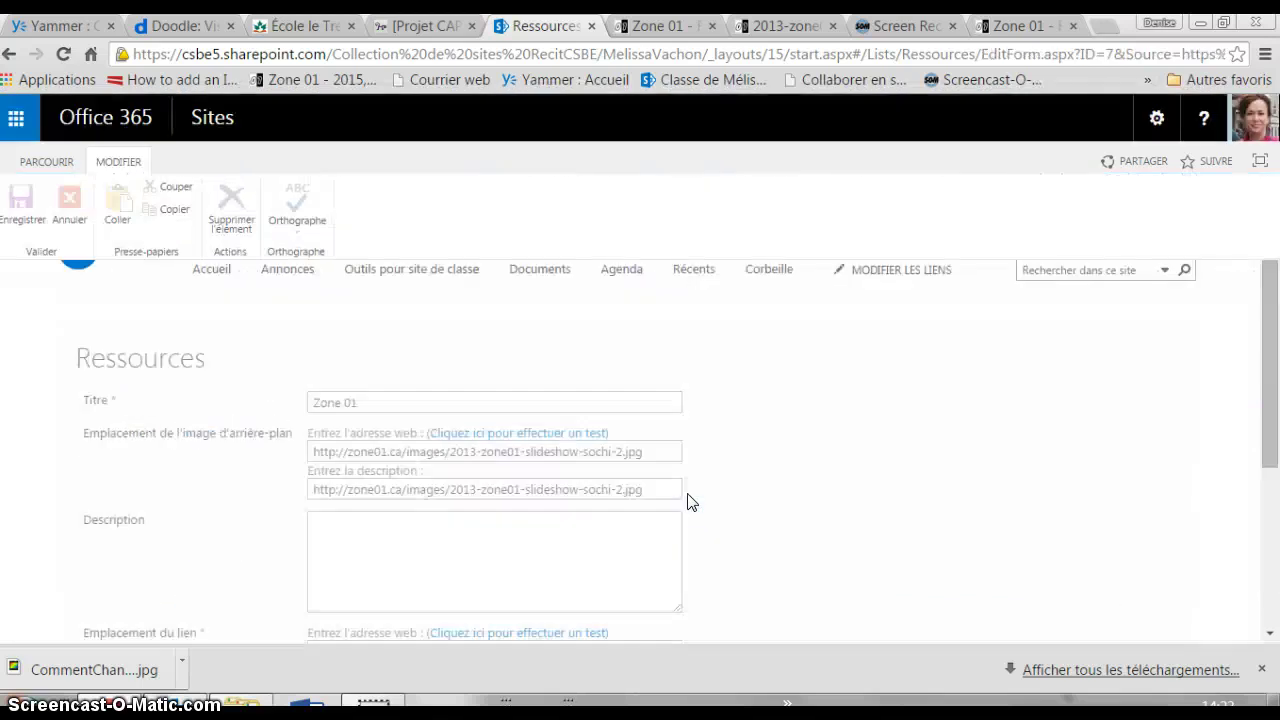
scroll(897, 481, down, 1)
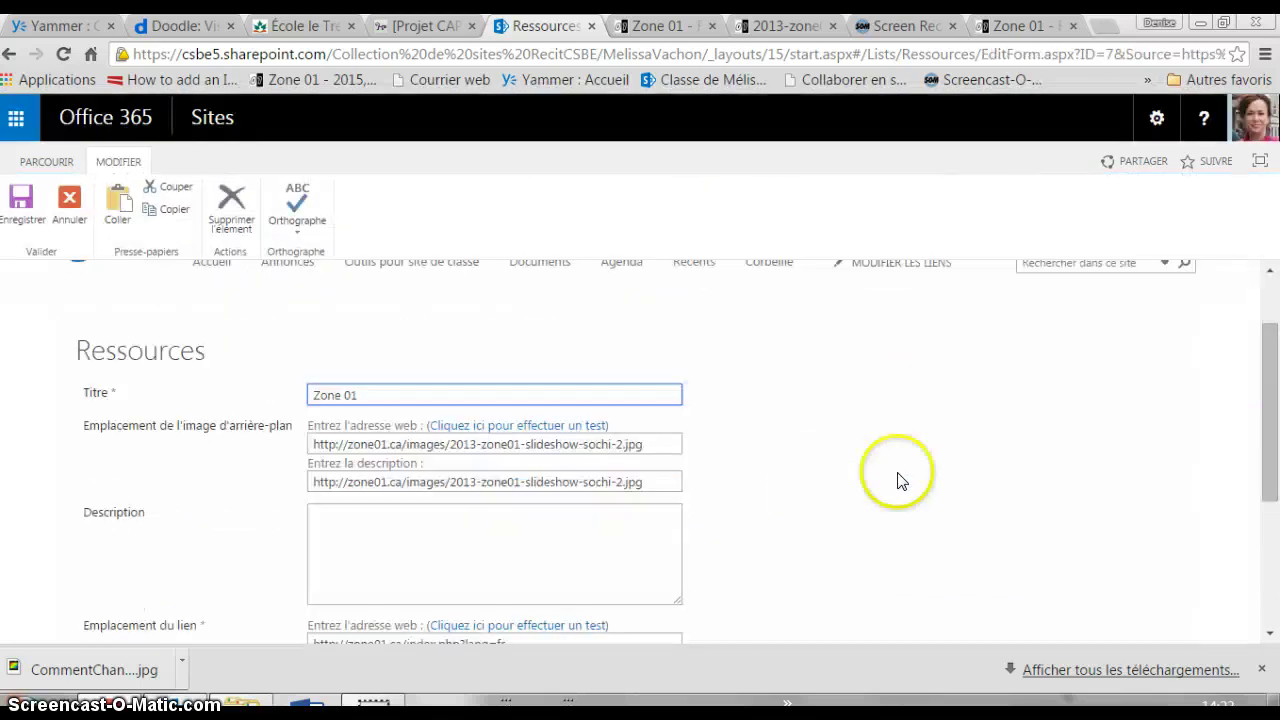
click(348, 396)
key(BackSpace)
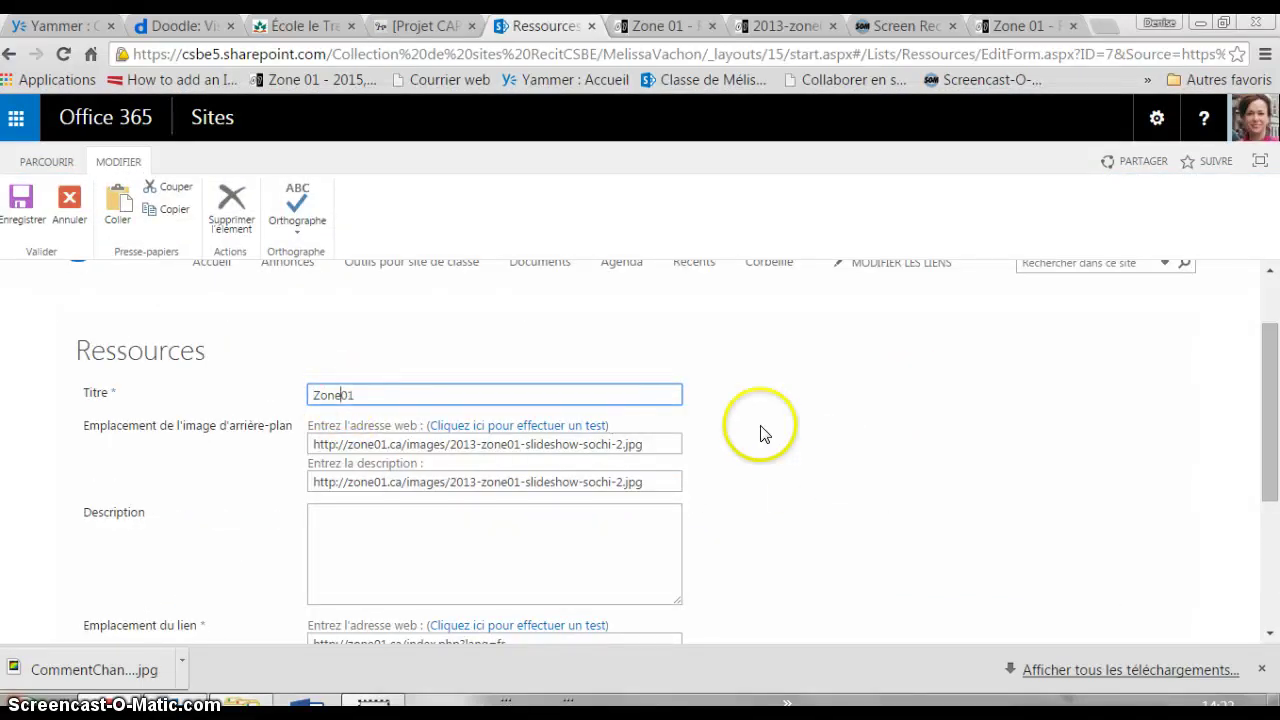
click(23, 207)
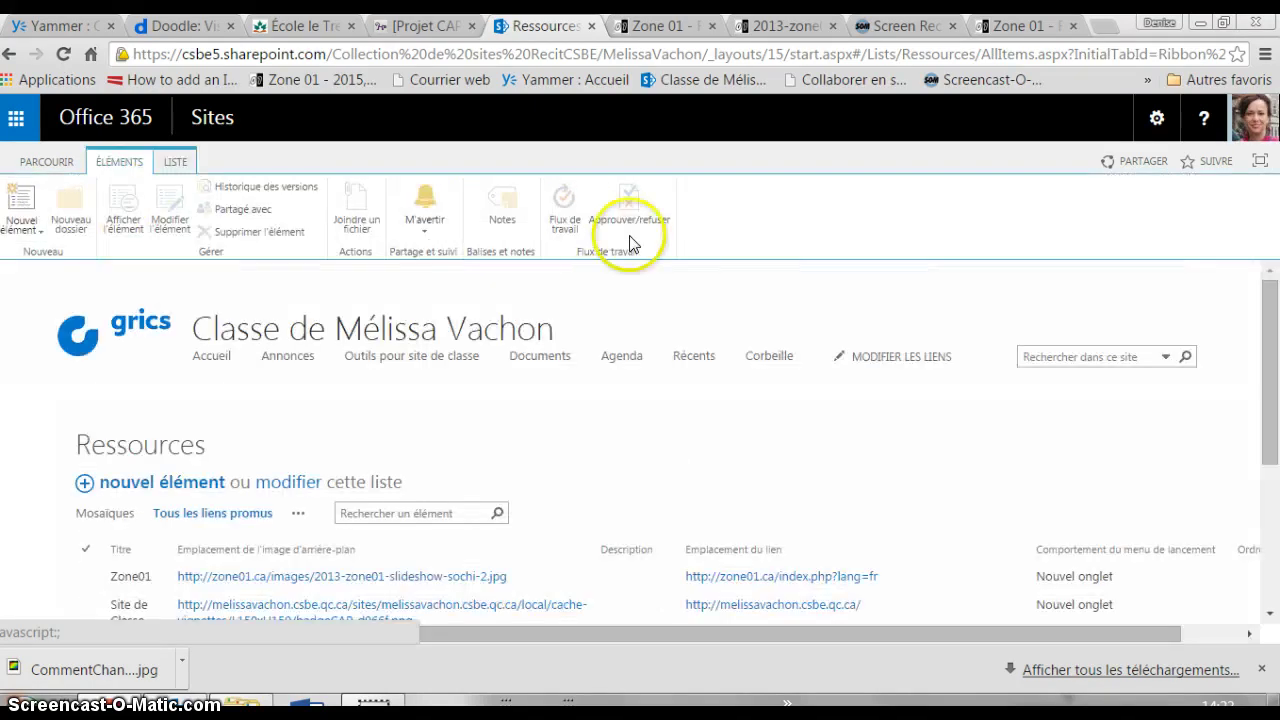
- Return to the class site's home page and check the tiles in the Ressources section
click(222, 358)
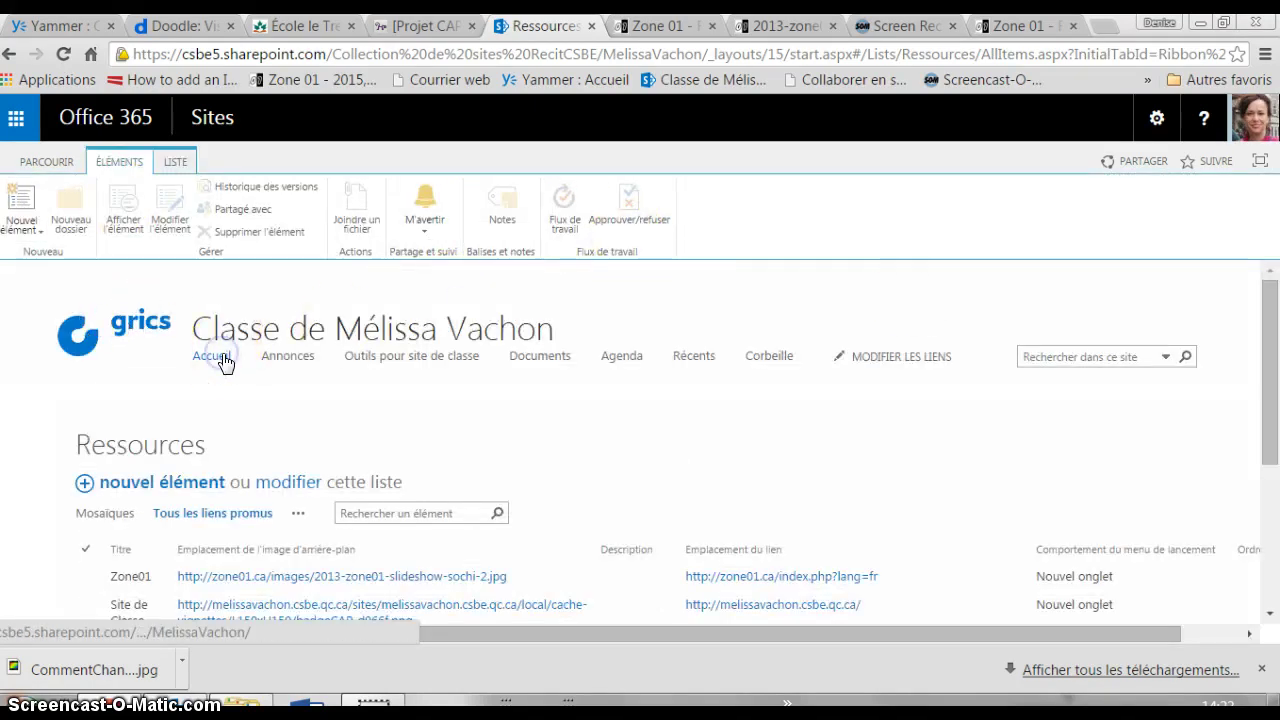
scroll(1200, 463, down, 2)
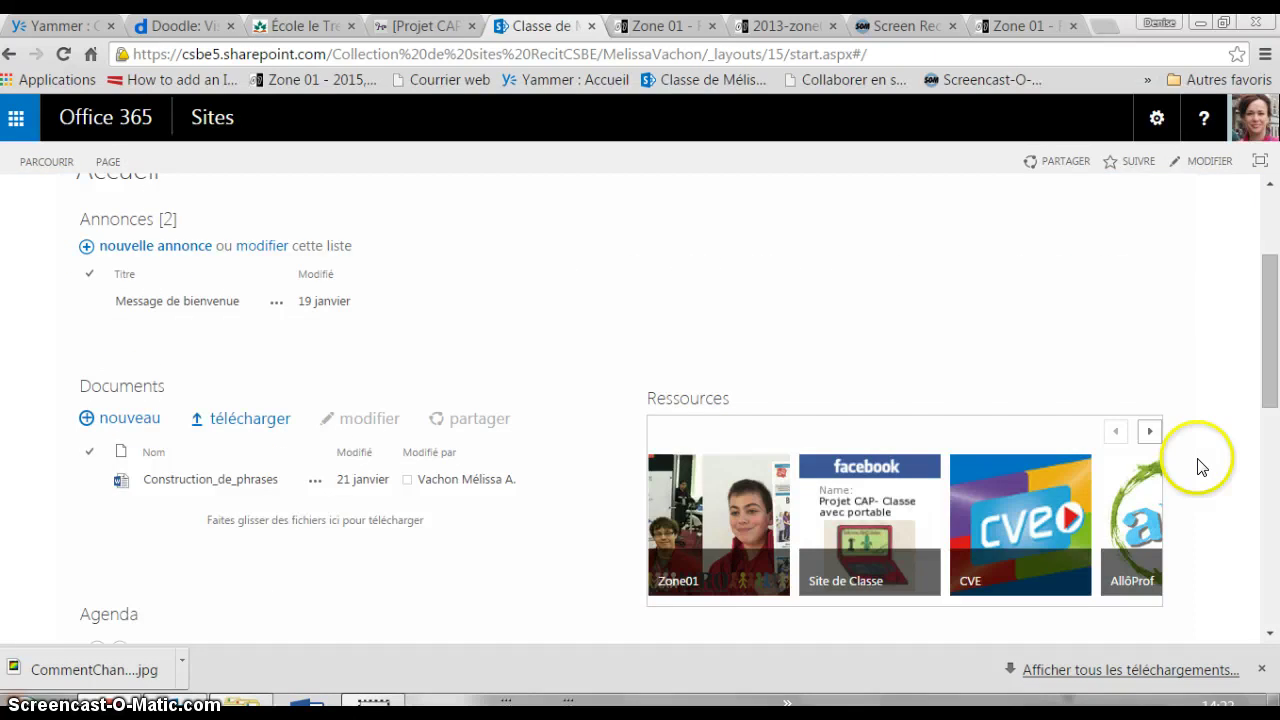
scroll(1276, 462, down, 2)
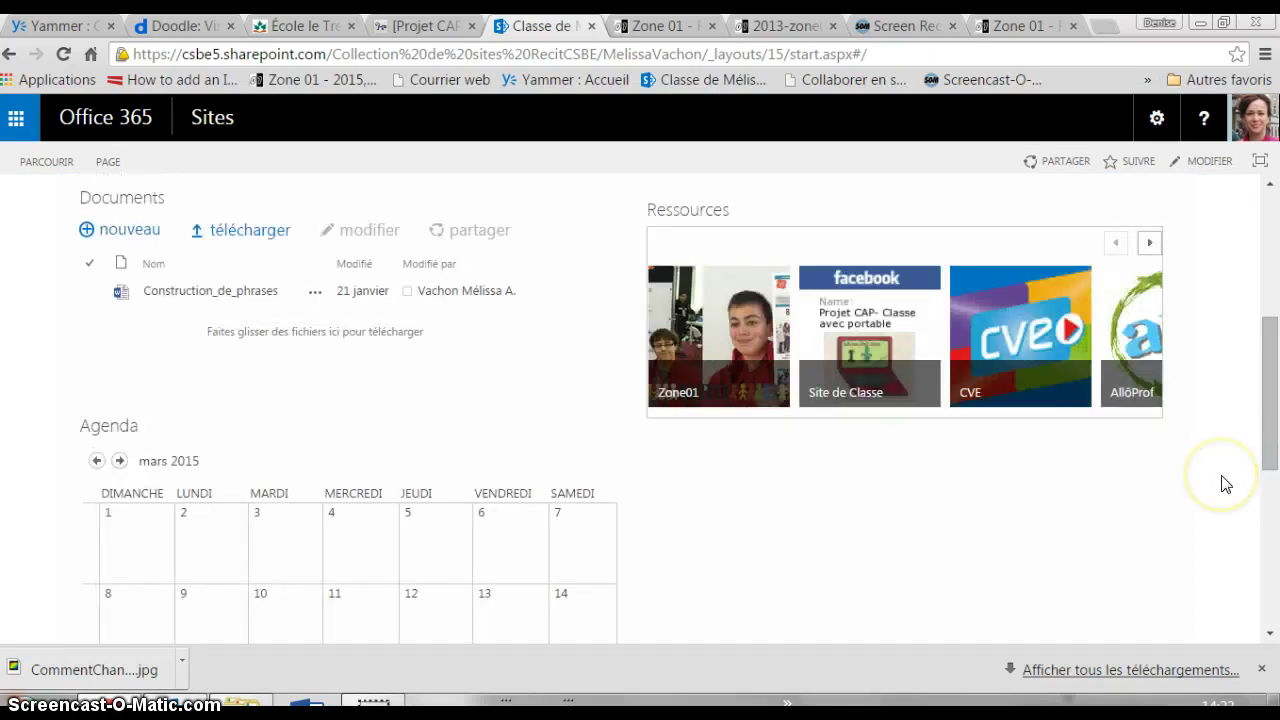